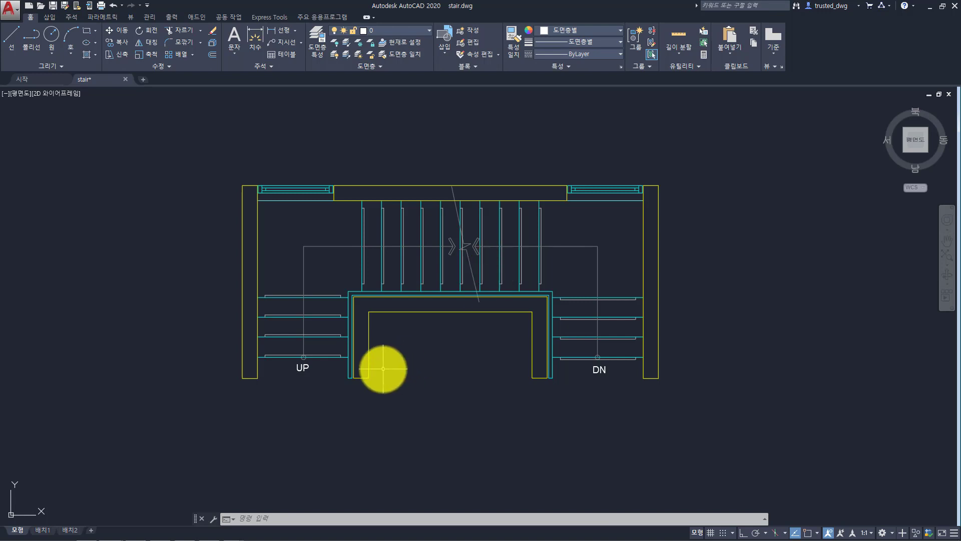
Step: Stretch the left leg of the U-shaped wall and the adjoining UP treads 200 to the left with Ortho on, excluding the middle flight's treads
type("s")
key("Return")
left_click(389, 389)
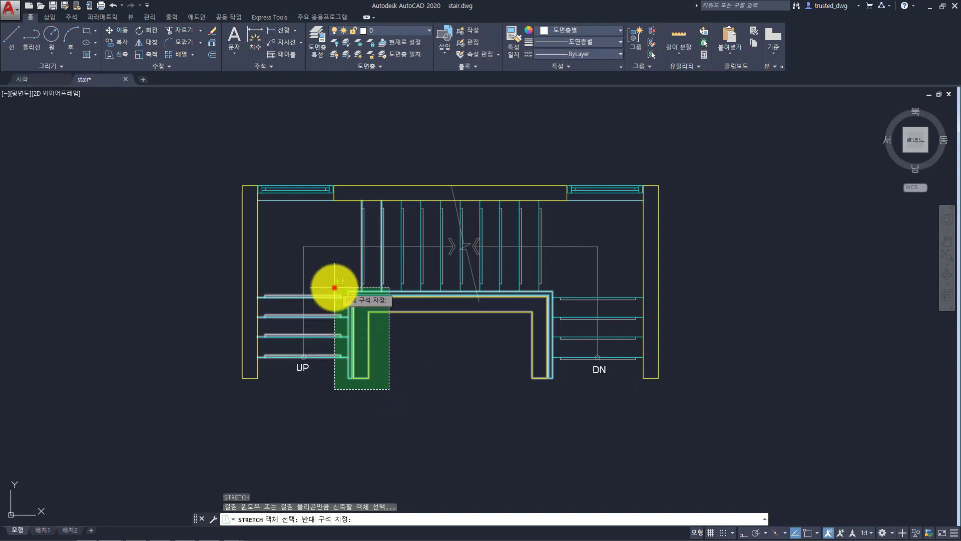
left_click(334, 287)
left_click(392, 258)
left_click(337, 269, "shift")
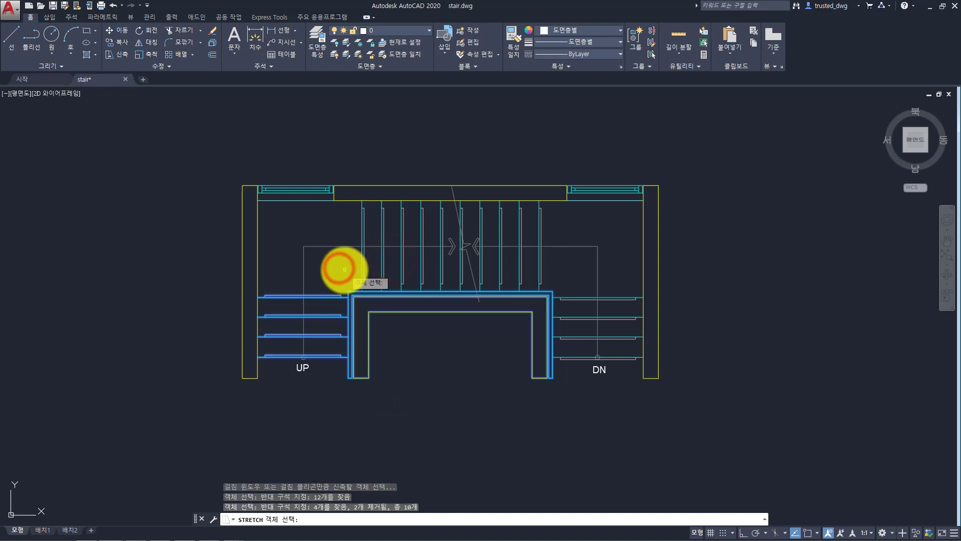
key("Return")
left_click(348, 258)
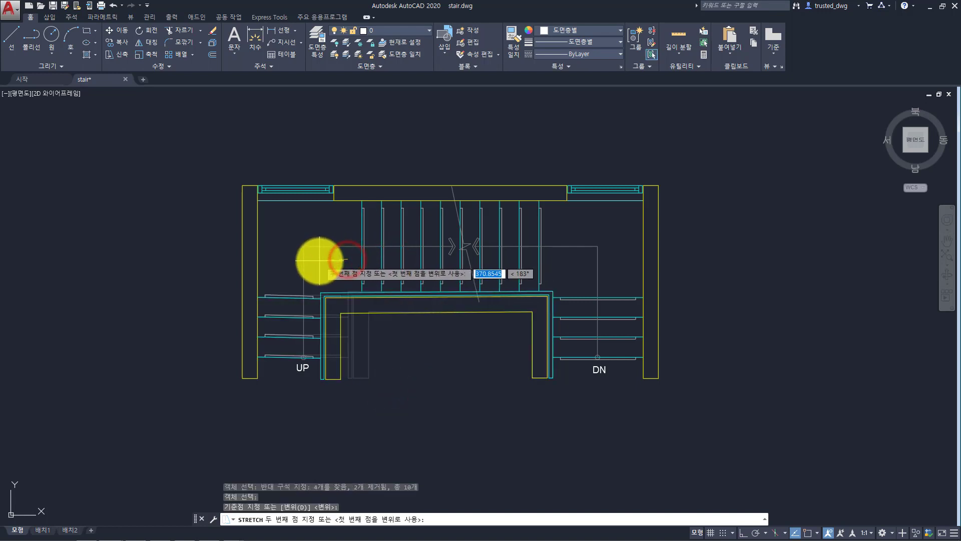
key("F8")
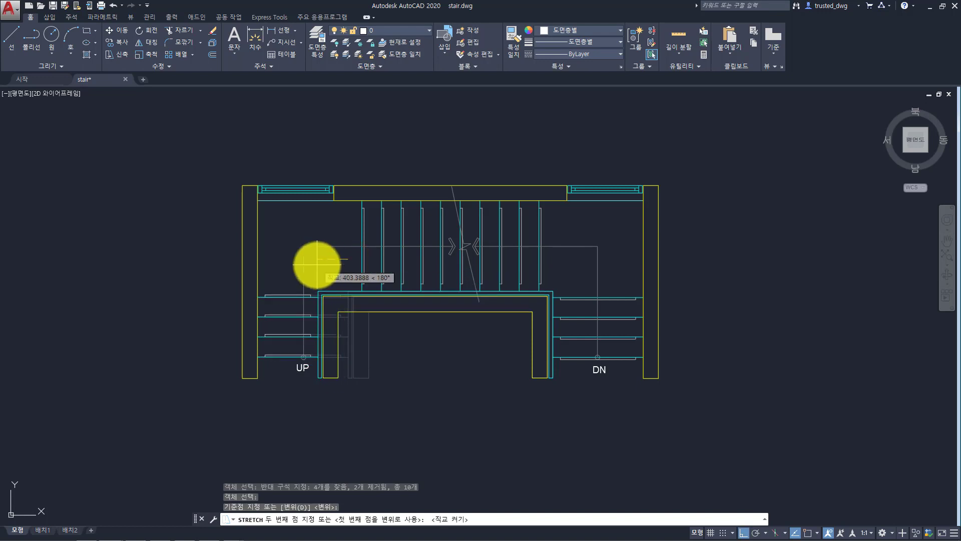
type("200")
key("Return")
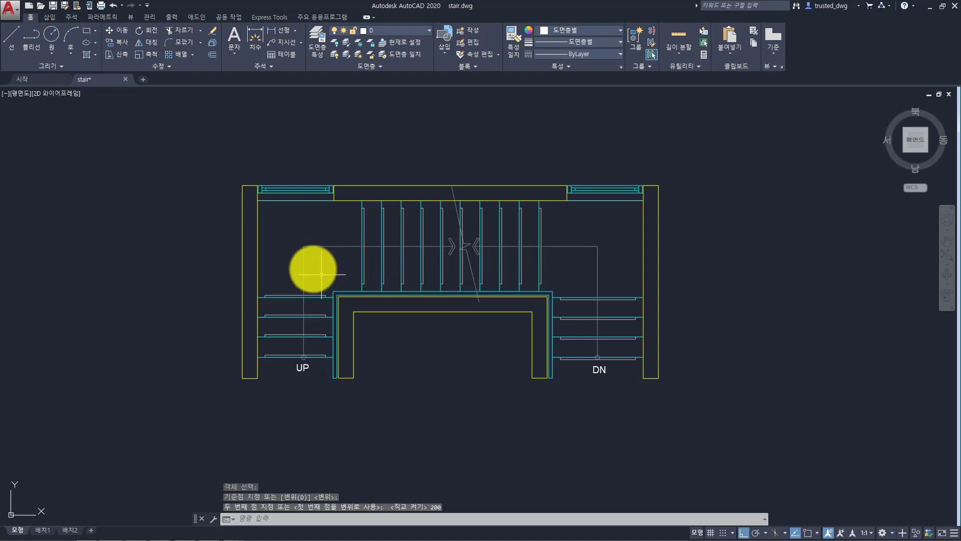
Step: Stretch the vertical part of the UP direction line together with its UP label 100 to the left
key("Return")
left_click(311, 230)
left_click(293, 388)
key("Return")
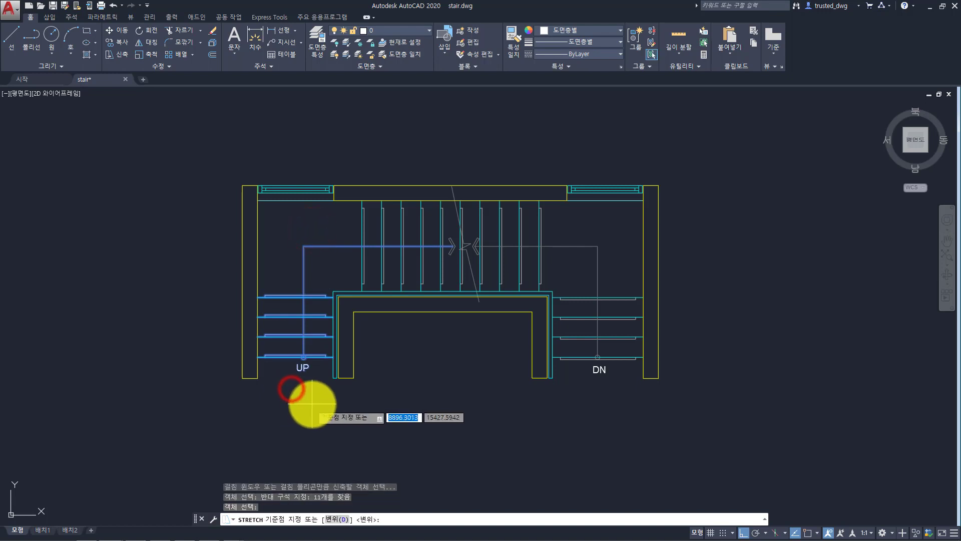
left_click(312, 403)
type("100")
key("Return")
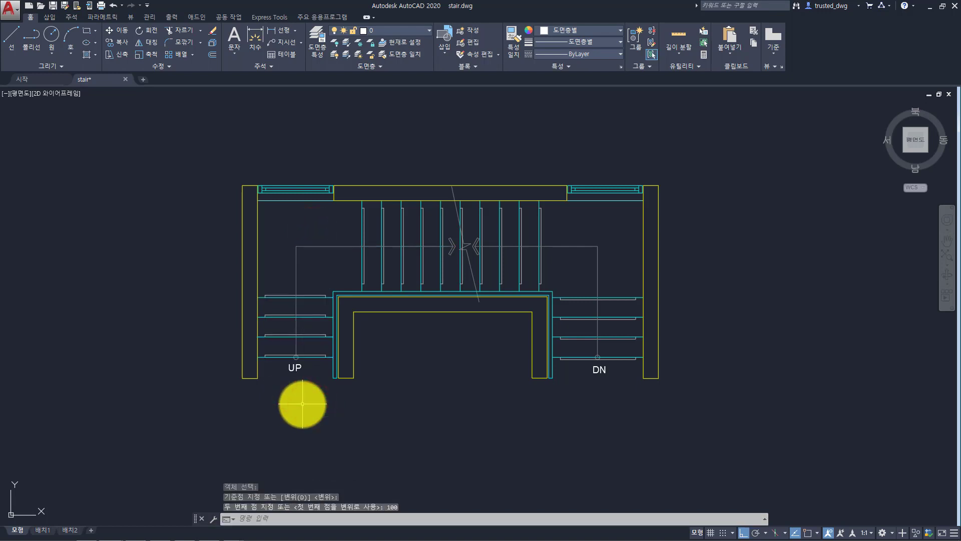
Step: Stretch the right leg of the U-shaped wall and the adjoining DN treads 200 to the right, excluding the middle flight's tread
key("Return")
left_click(572, 408)
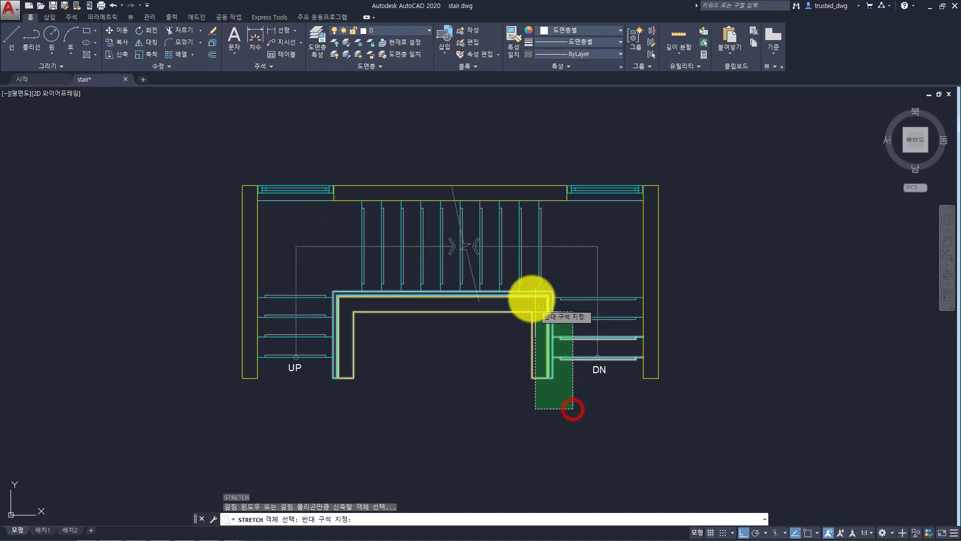
left_click(523, 287)
left_click(566, 249)
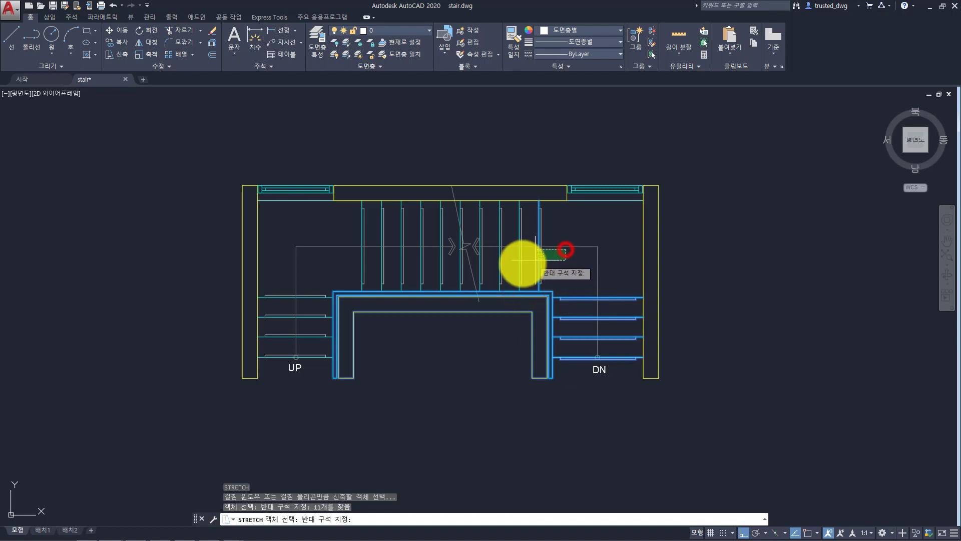
left_click(518, 263)
key("Return")
left_click(560, 227)
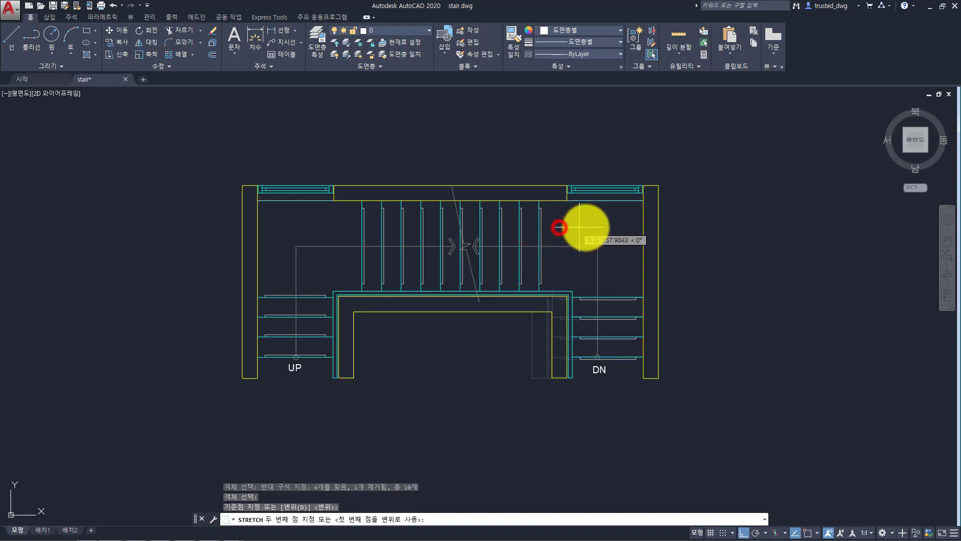
type("200")
key("Return")
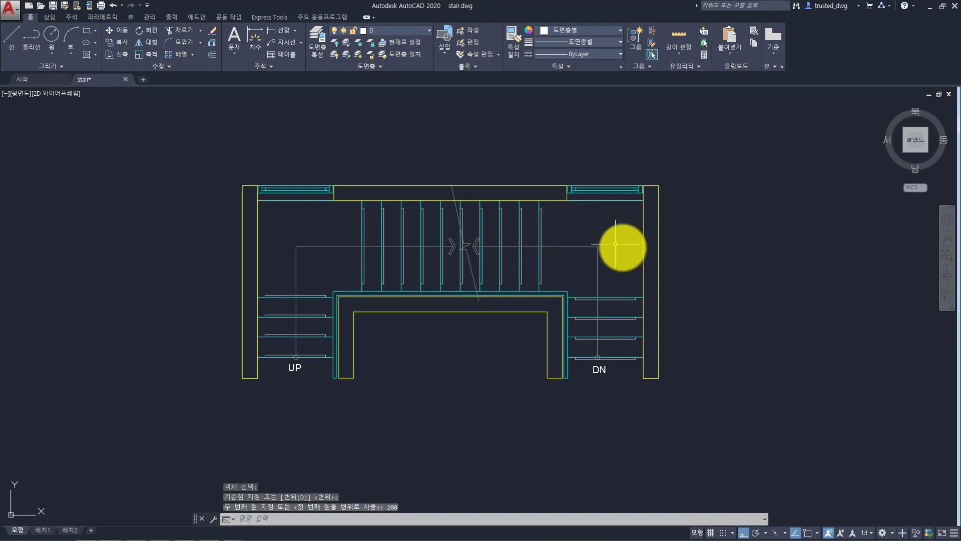
Step: Stretch the vertical part of the DN direction line together with its DN label 100 to the right
key("Return")
left_click(624, 224)
left_click(590, 393)
key("Return")
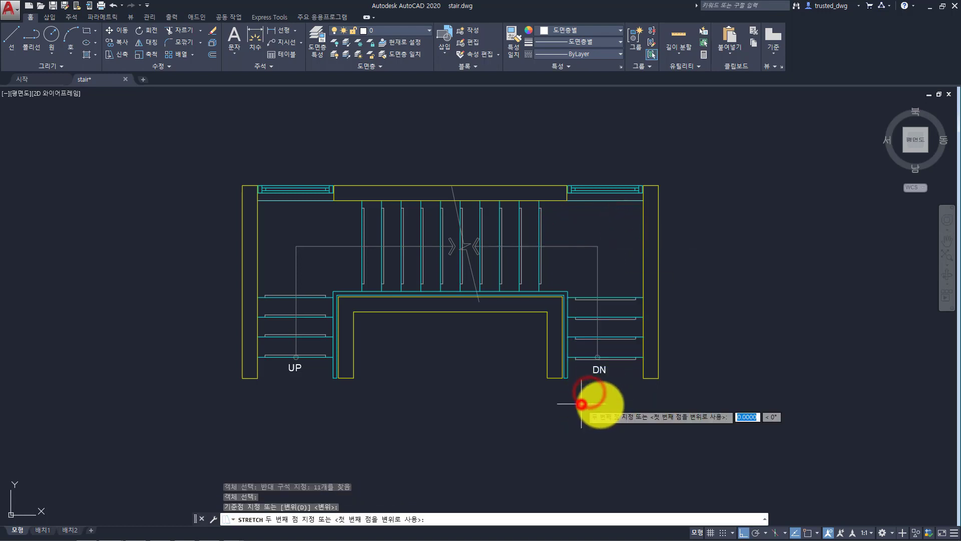
left_click(581, 404)
type("100")
key("Return")
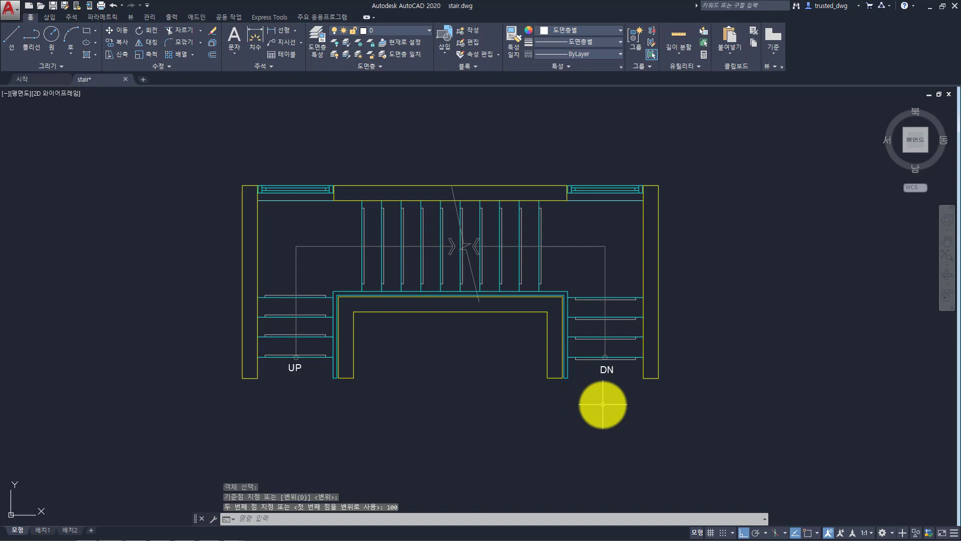
Step: Switch to the Photos viewer, read the reader's question in 01.jpg about selecting the break line, and return to AutoCAD
key("alt+Tab")
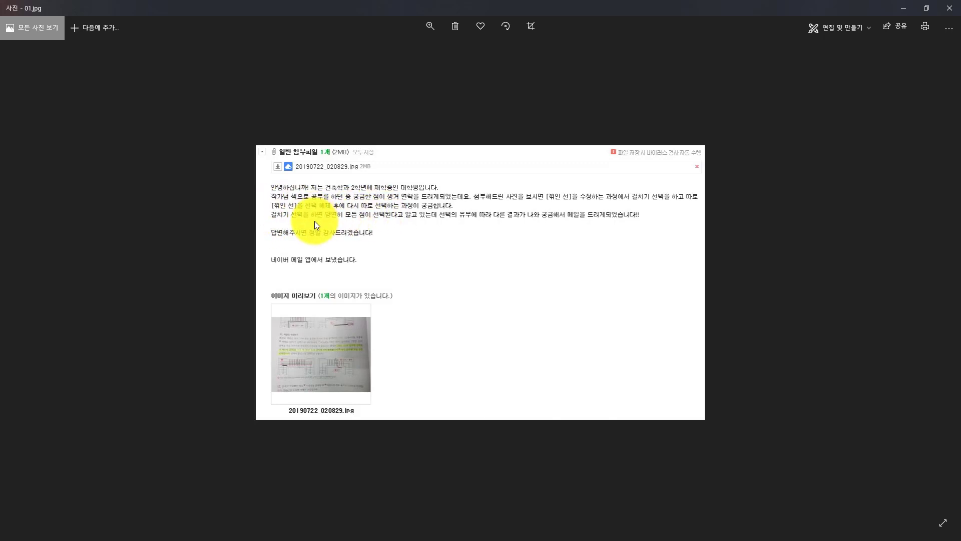
key("alt+Tab")
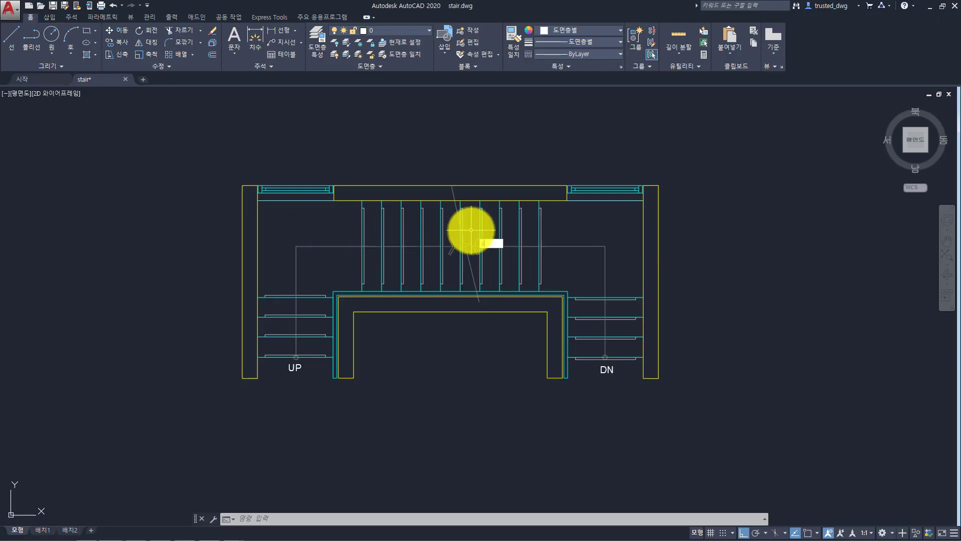
Step: Try Stretch on the individually picked break line, moving it straight down below the stair, and undo it
type("s")
key("Return")
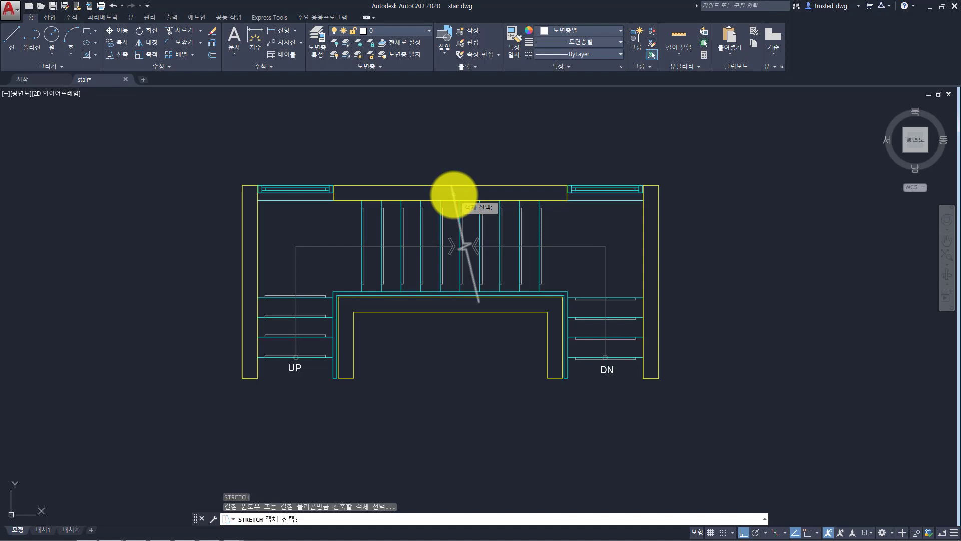
left_click_drag(454, 194, 454, 193)
key("Return")
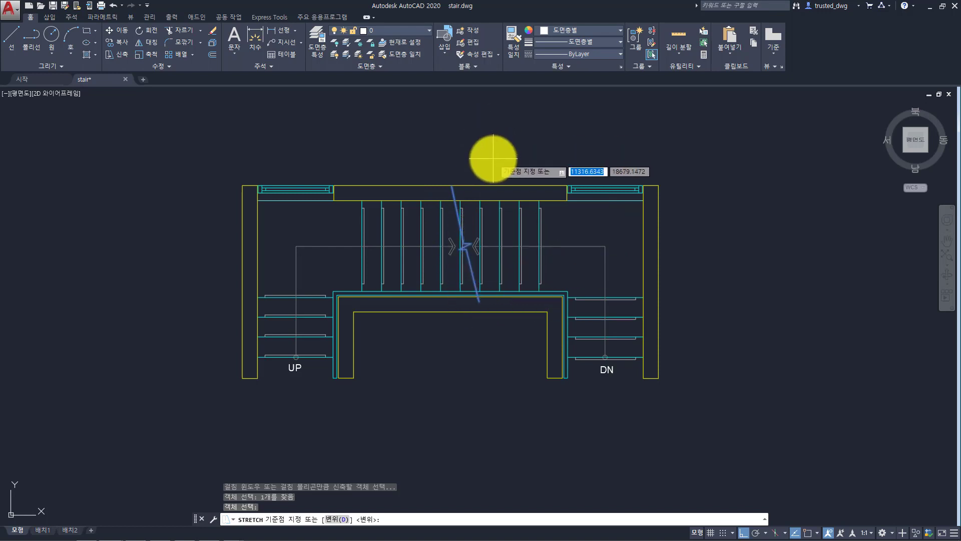
left_click(489, 140)
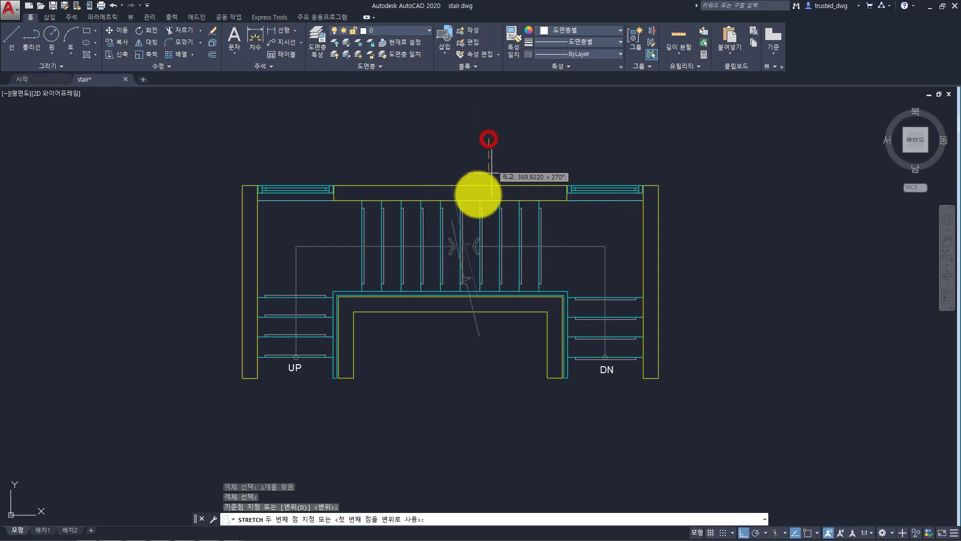
left_click(428, 320)
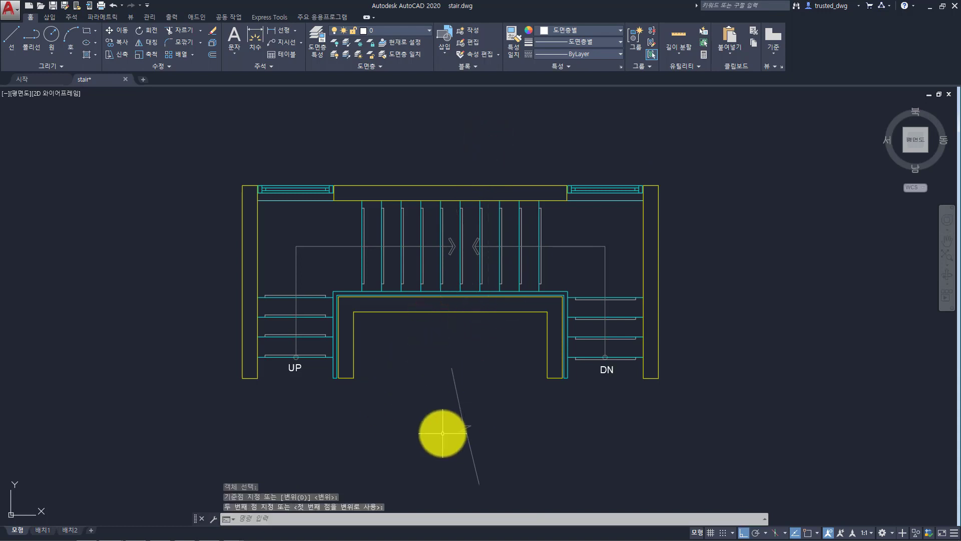
key("ctrl+z")
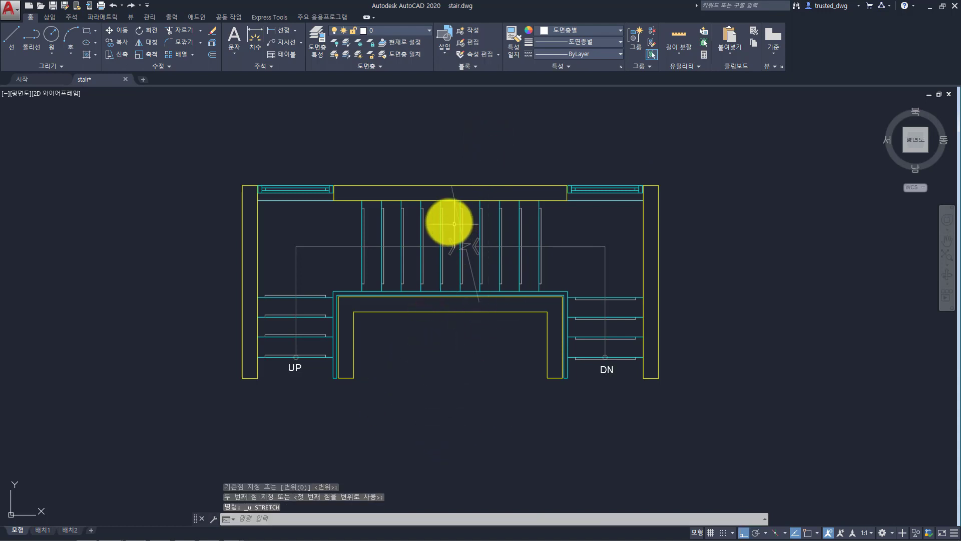
Step: Try stretching the right outer wall to the right with a crossing window around only its lower end, and cancel
type("s")
key("Return")
left_click(672, 370)
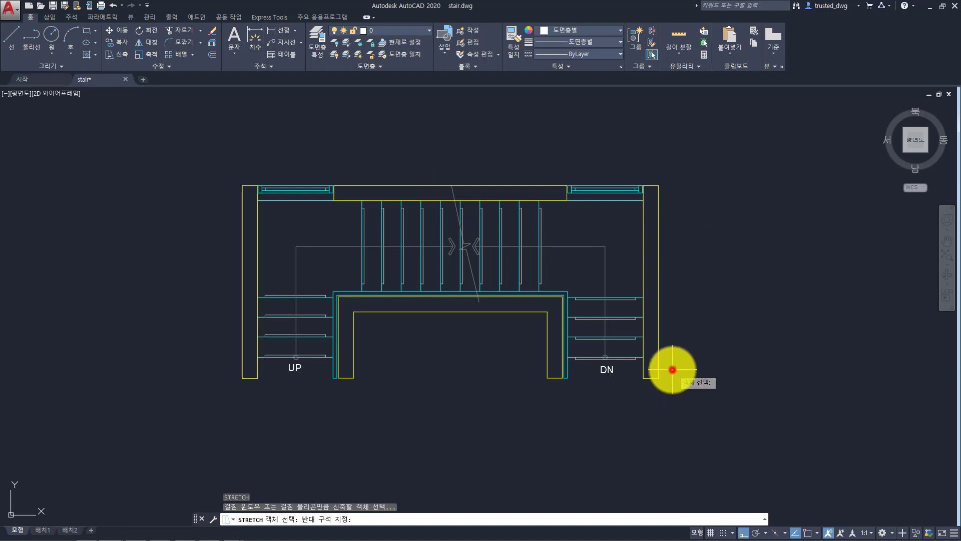
left_click(633, 385)
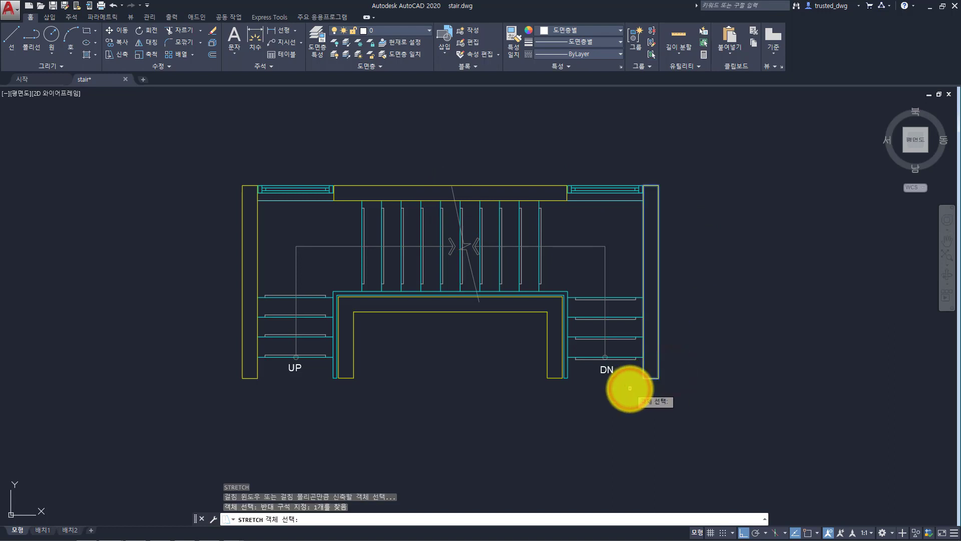
key("Return")
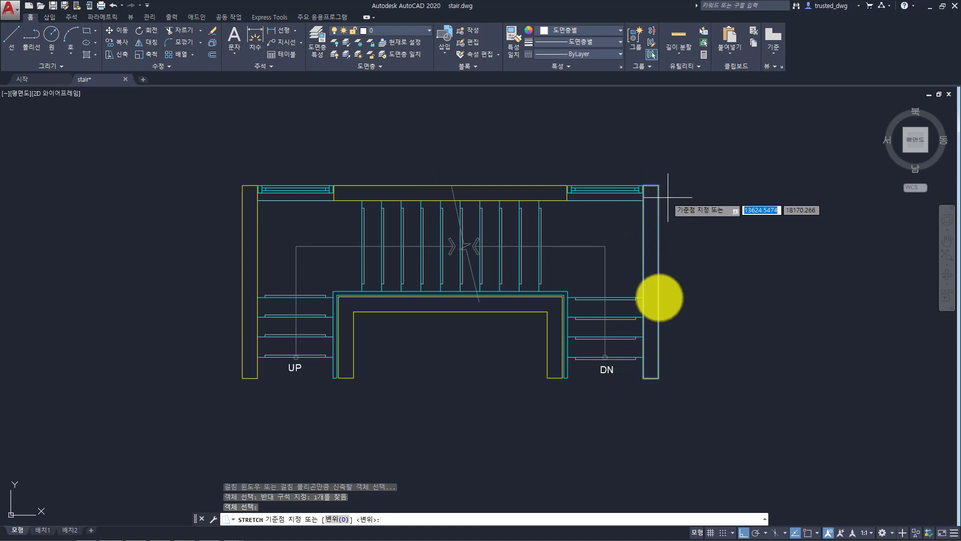
left_click(691, 264)
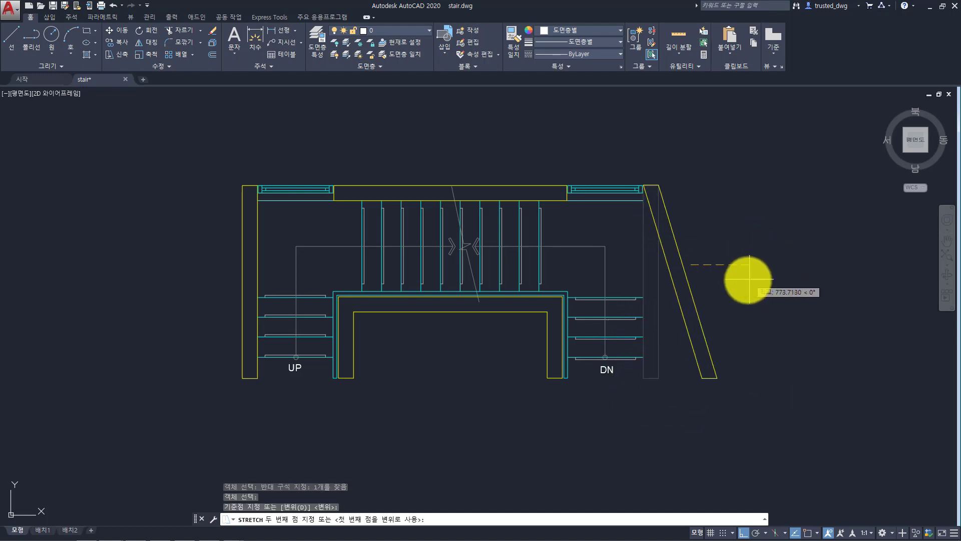
key("Escape")
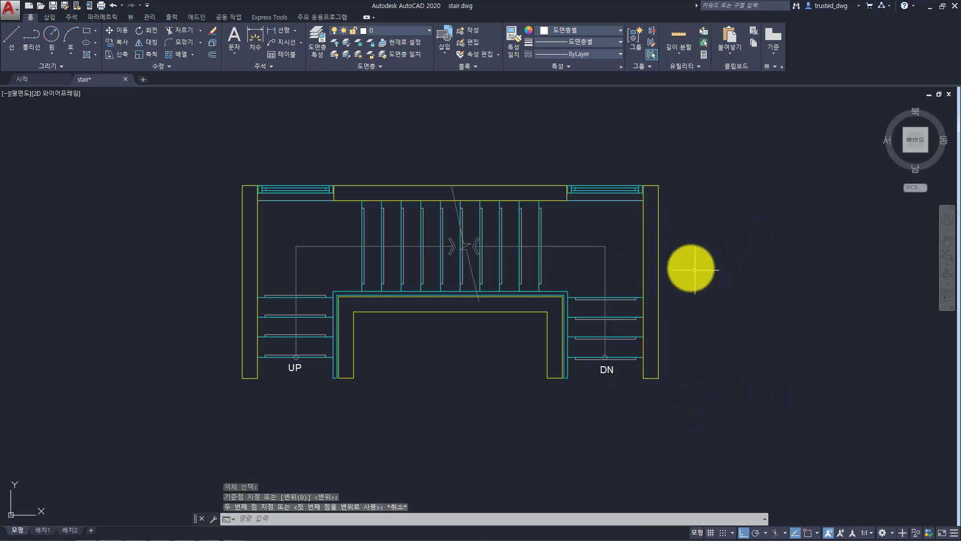
Step: Try Stretch on the right outer wall picked as a single object, moving it to the right, and undo it
key("space")
left_click(658, 244)
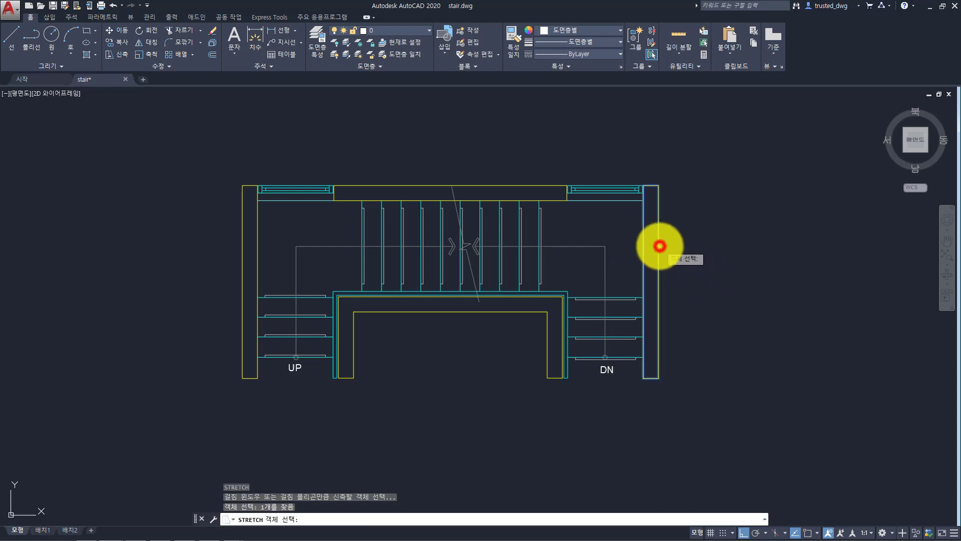
key("Return")
left_click(675, 226)
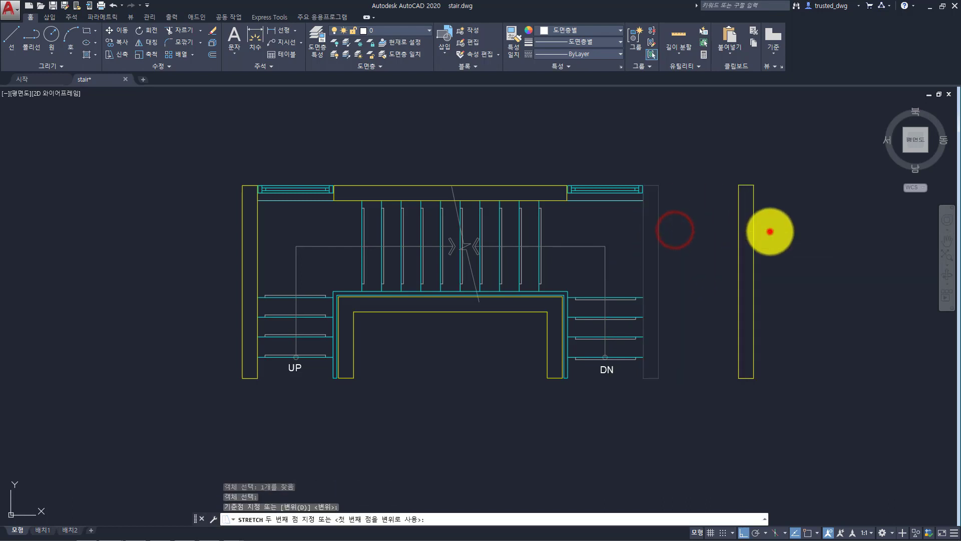
left_click(770, 232)
key("ctrl+z")
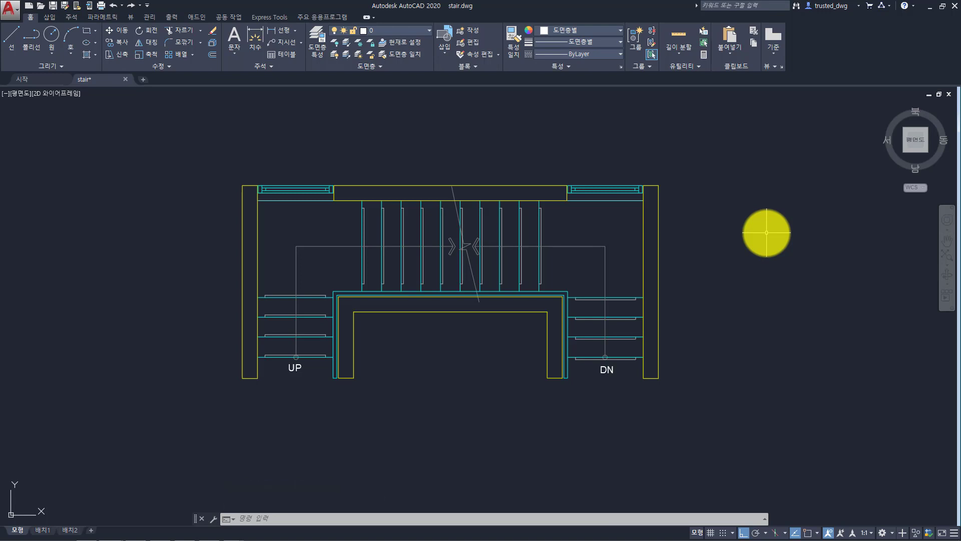
Step: Try Stretch on the right outer wall using crossing windows around both its lower and upper ends, set a base point, and cancel
type("s")
key("space")
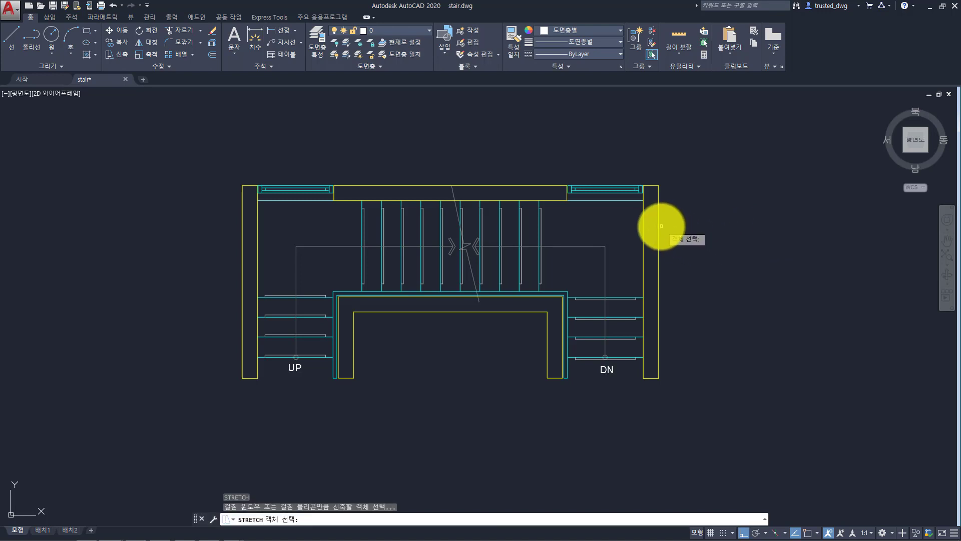
left_click(670, 394)
left_click(639, 373)
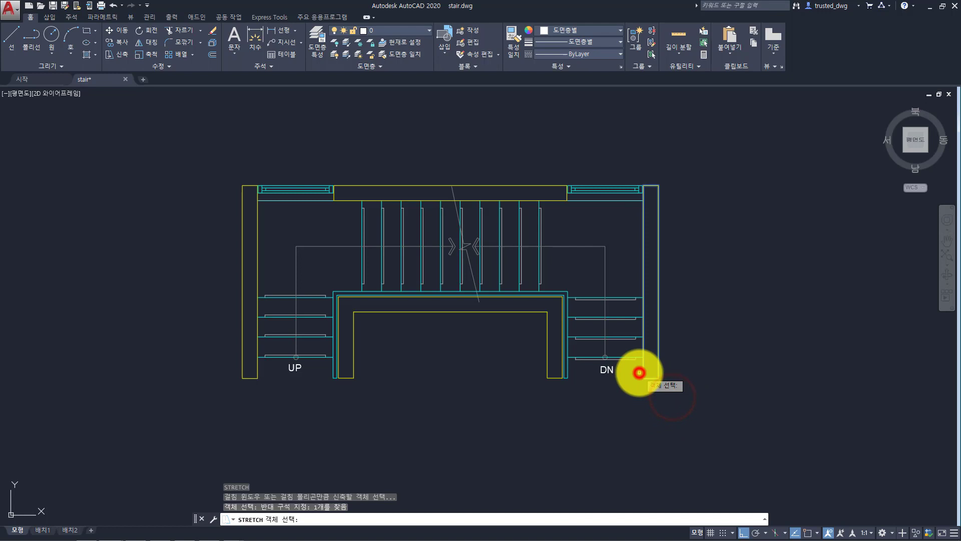
left_click(669, 391)
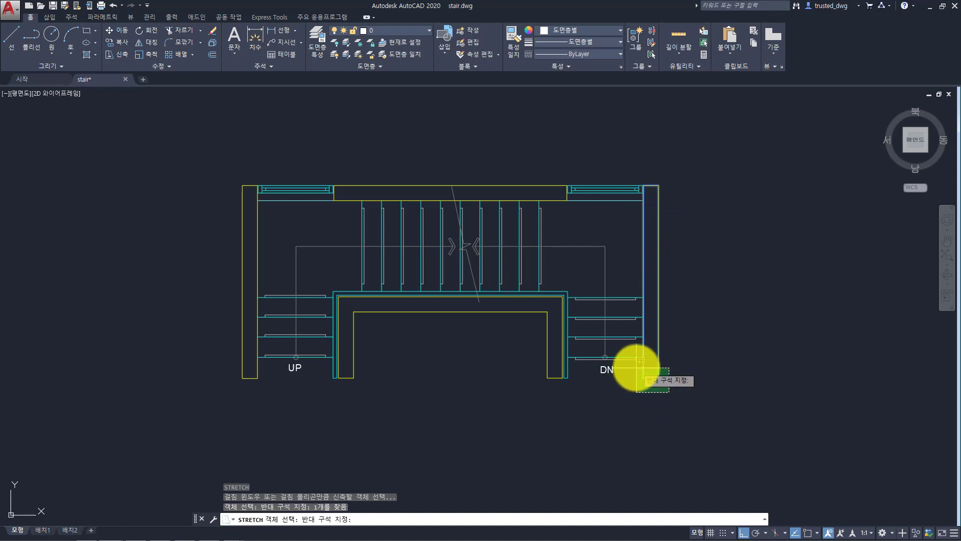
left_click(636, 373)
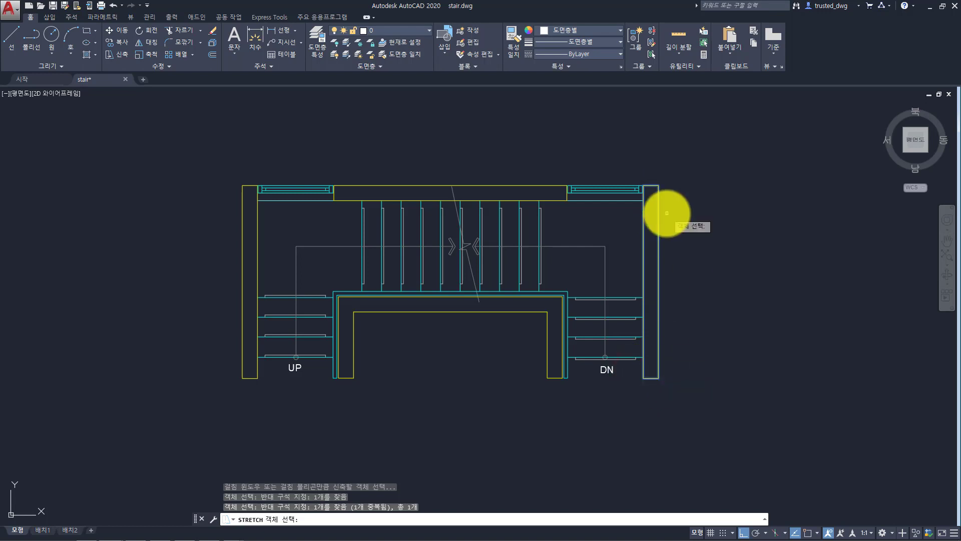
left_click(675, 199)
left_click(652, 169)
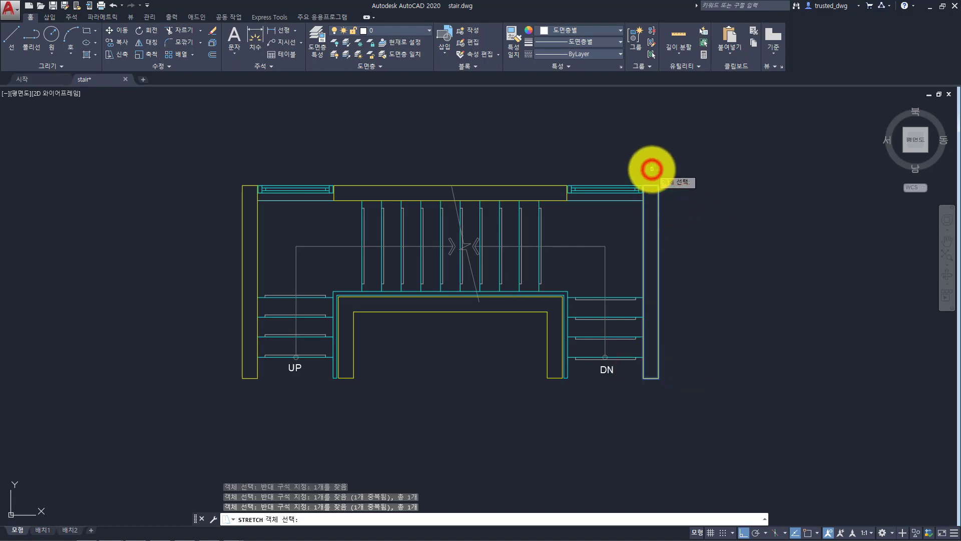
key("Return")
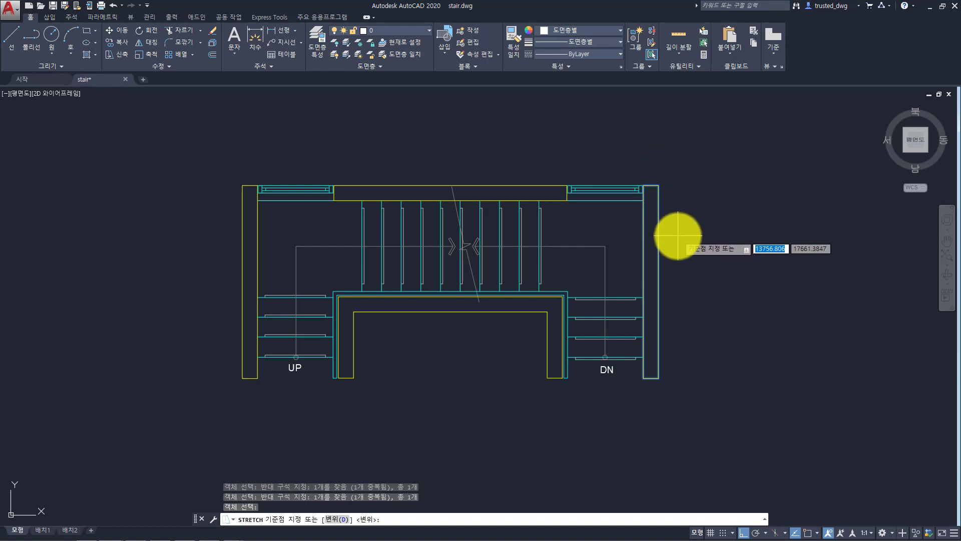
left_click(674, 253)
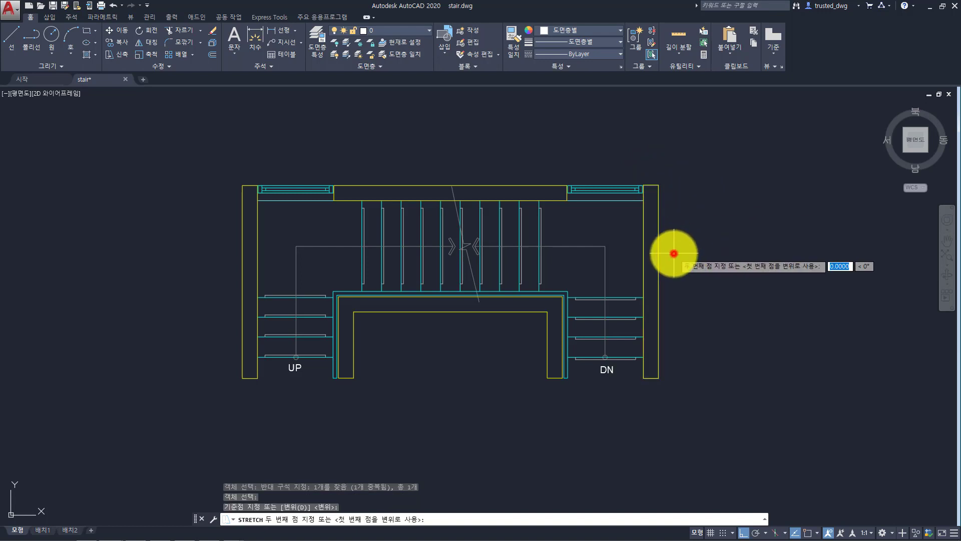
key("Escape")
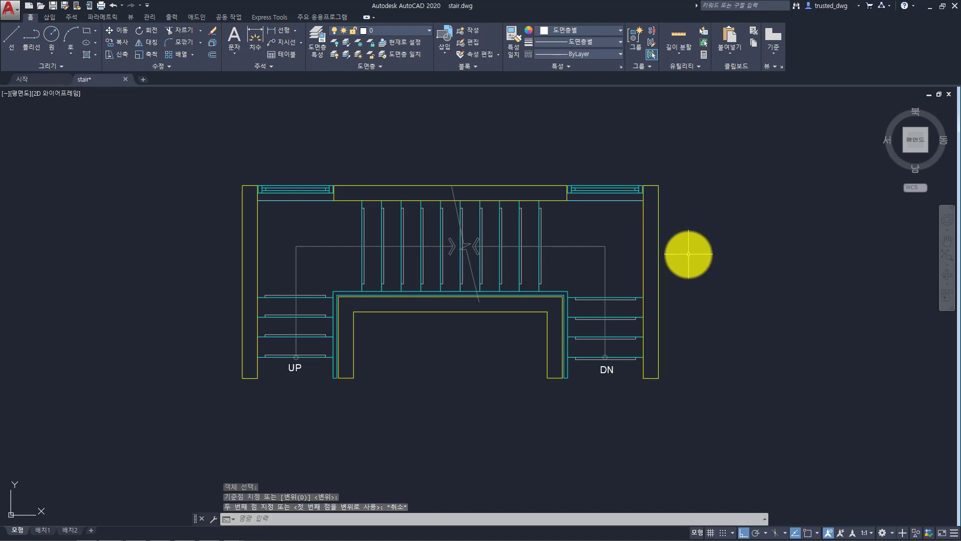
Step: Try stretching the right outer wall to the right with a crossing lasso that leaves out its upper inner corner, and cancel
key("space")
left_click(706, 232)
mouse_move(706, 221)
left_mouse_down()
mouse_move(671, 166)
mouse_move(656, 181)
mouse_move(641, 396)
mouse_move(715, 333)
mouse_move(714, 317)
left_mouse_up()
key("Return")
left_click(710, 274)
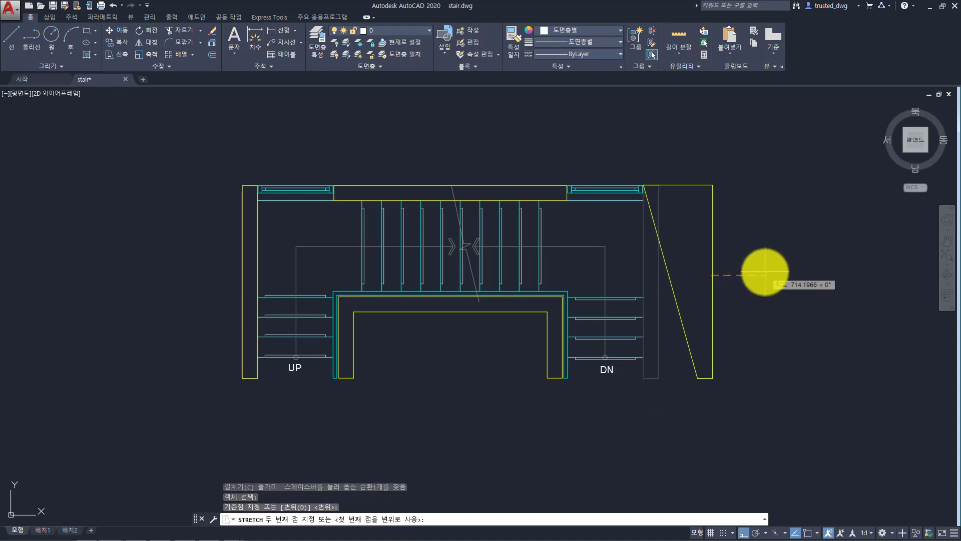
key("Escape")
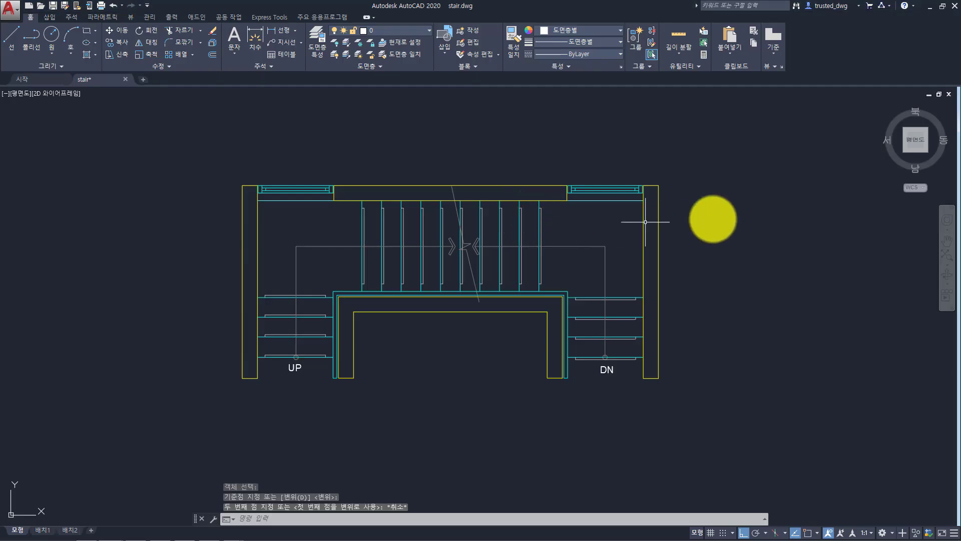
Step: Try Stretch with one crossing window around just the bottom end of the right outer wall, set a base point, and cancel
type("s")
key("Return")
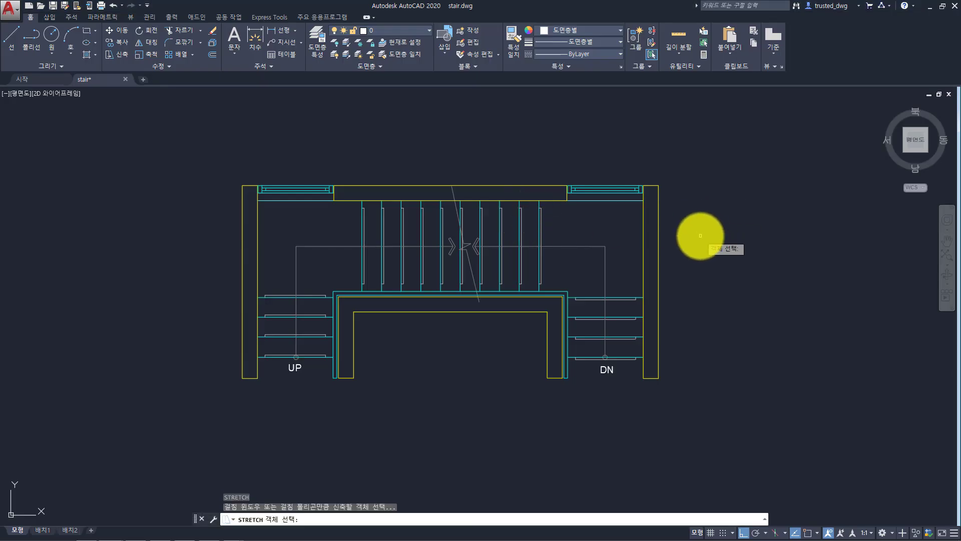
left_click(687, 400)
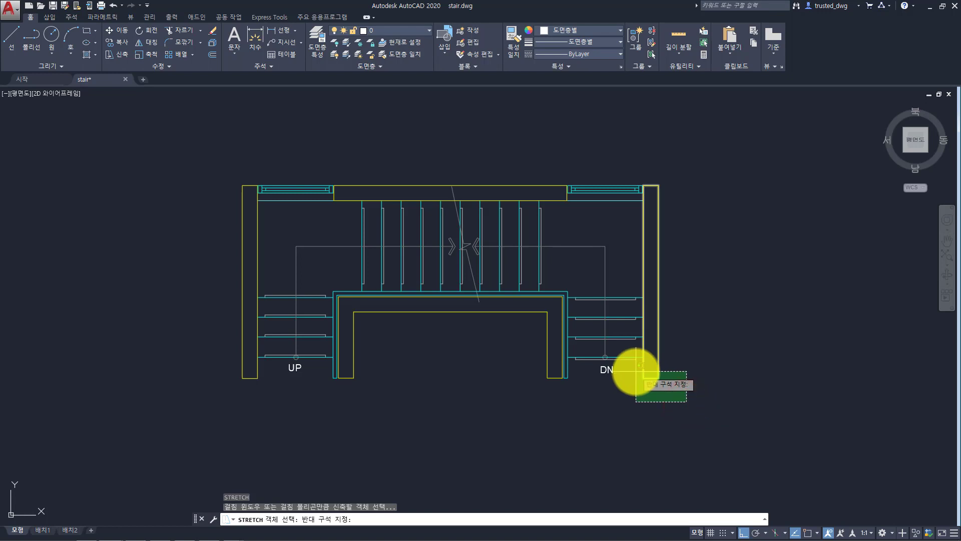
left_click(641, 365)
right_click(687, 305)
left_click(689, 305)
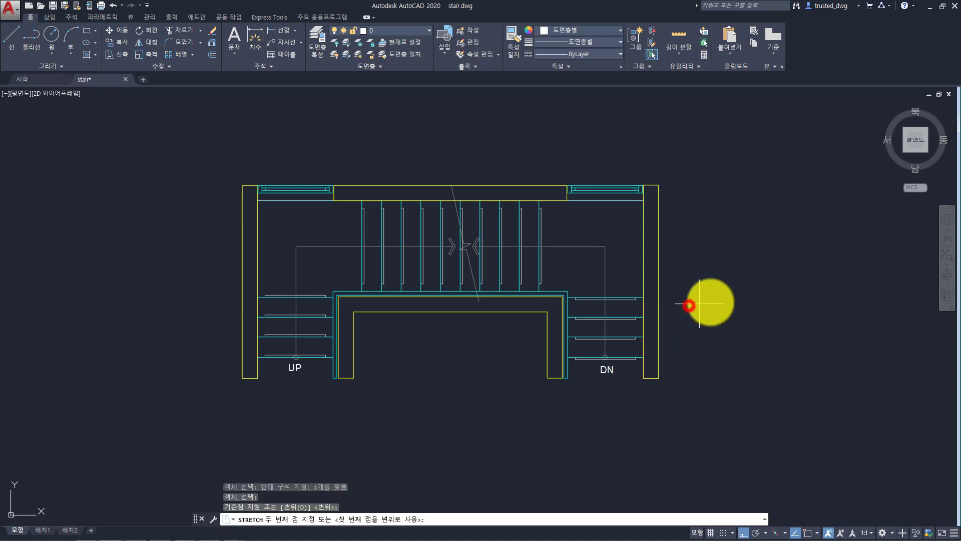
key("Escape")
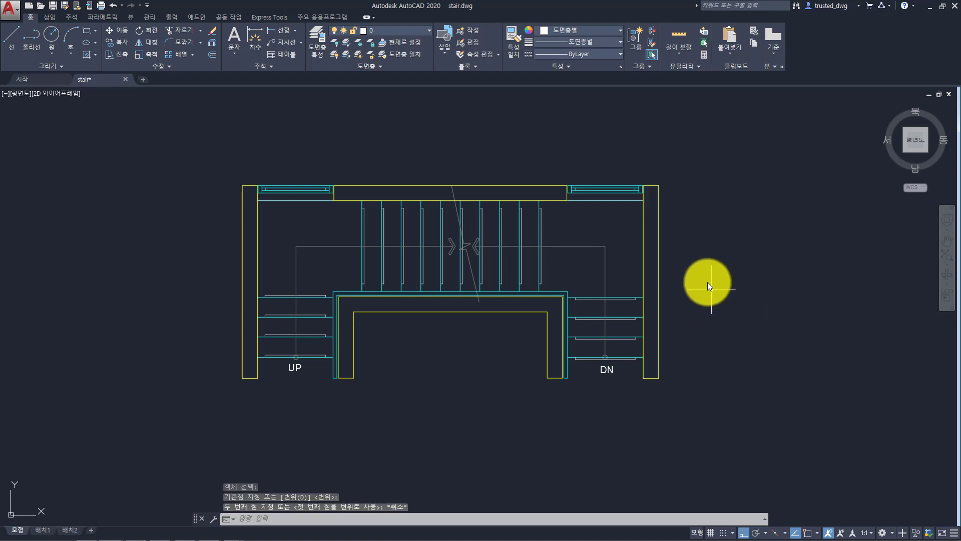
Step: Try Stretch once more on the individually picked right outer wall, moving it to the right, and undo the move
key("Return")
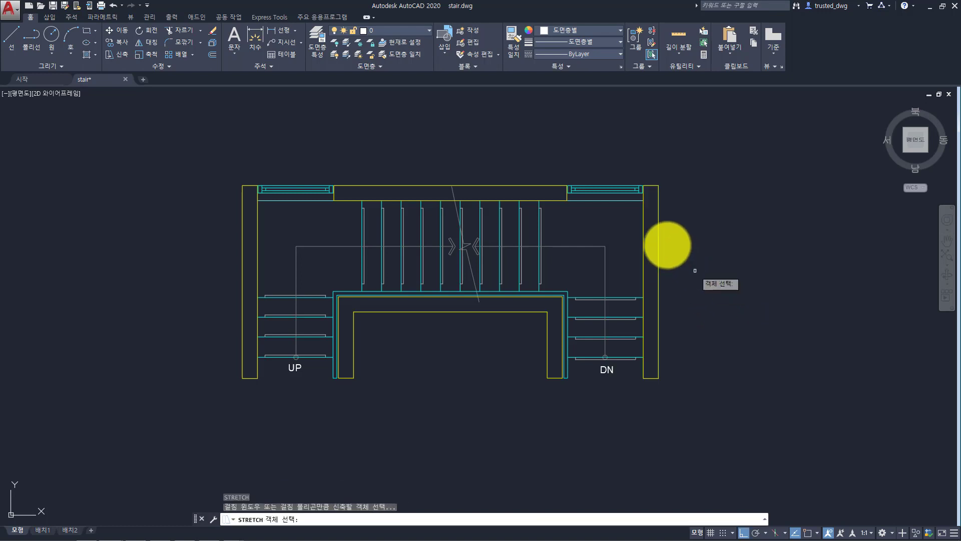
left_click(659, 236)
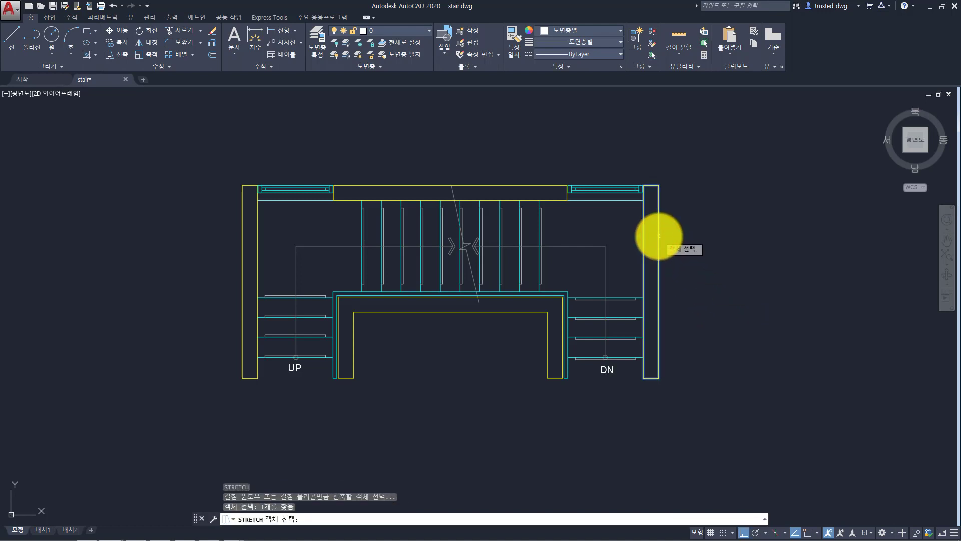
key("Return")
left_click(725, 251)
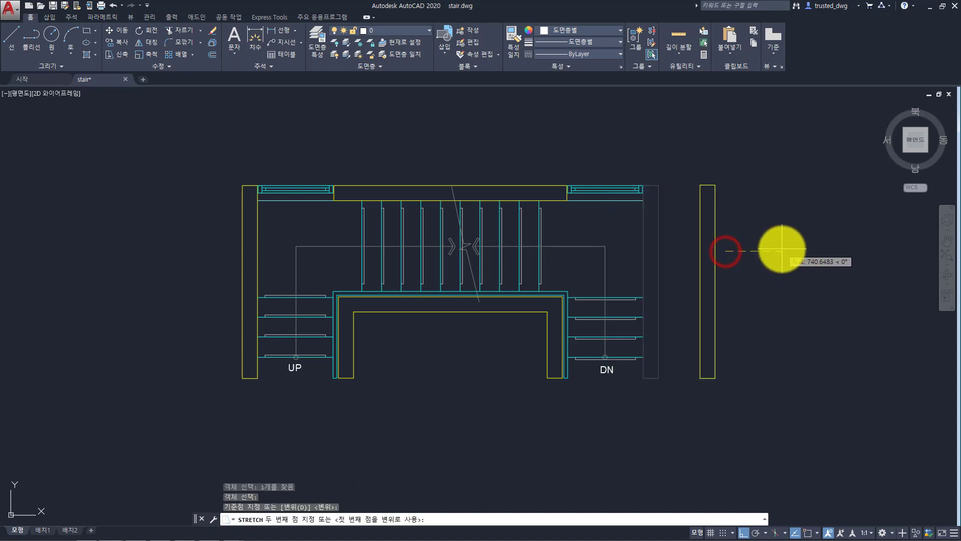
left_click(782, 249)
key("ctrl+z")
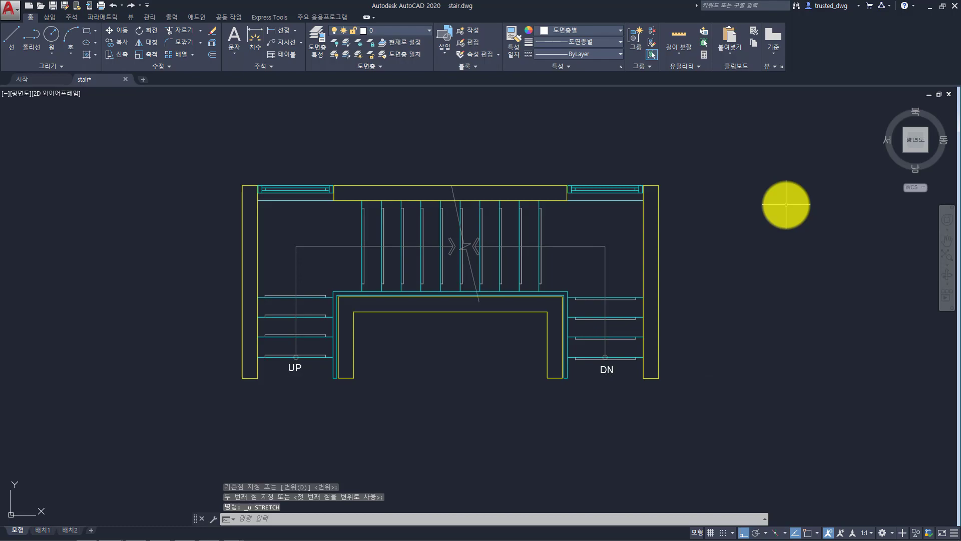
Step: Switch to the Photos viewer, examine the book page on reselecting the break line in 02.png, and return to AutoCAD
key("alt+Tab")
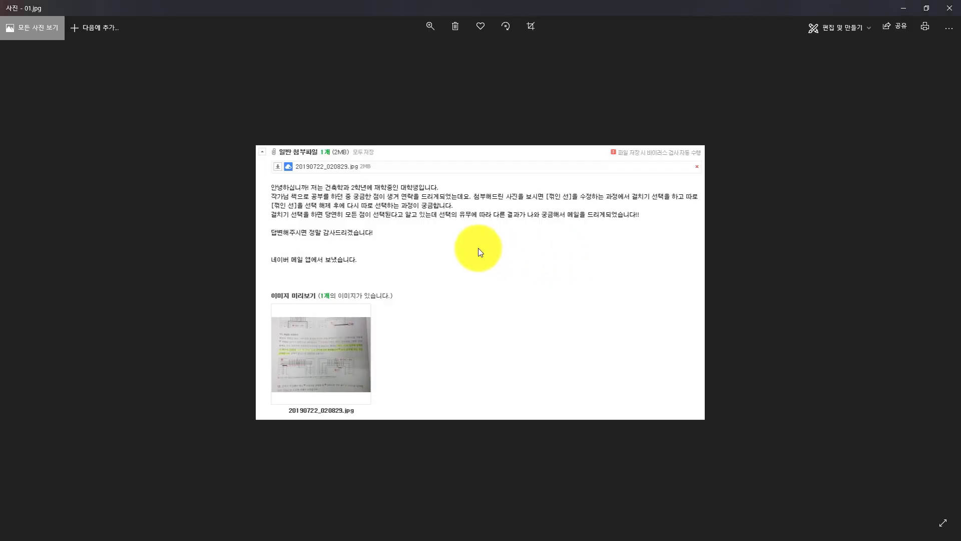
key("Right")
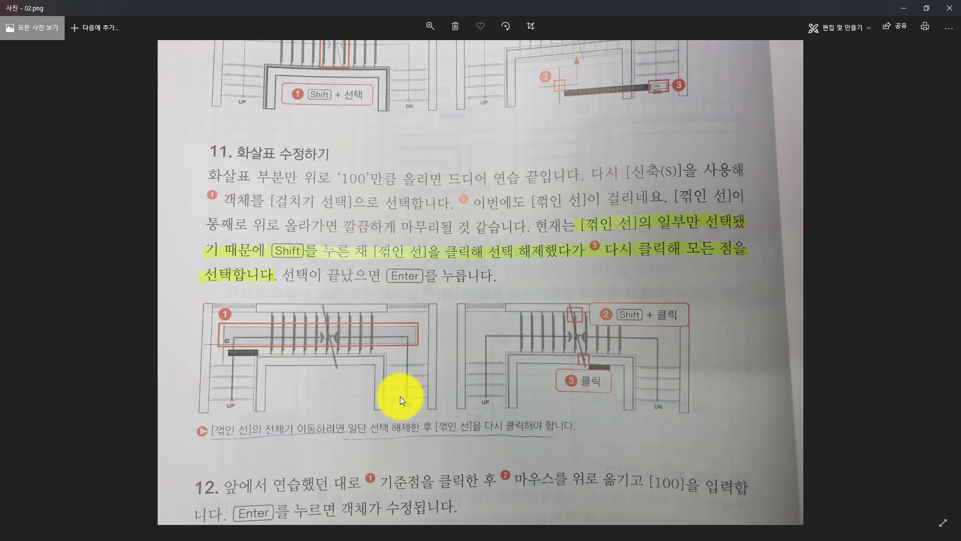
key("alt+Tab")
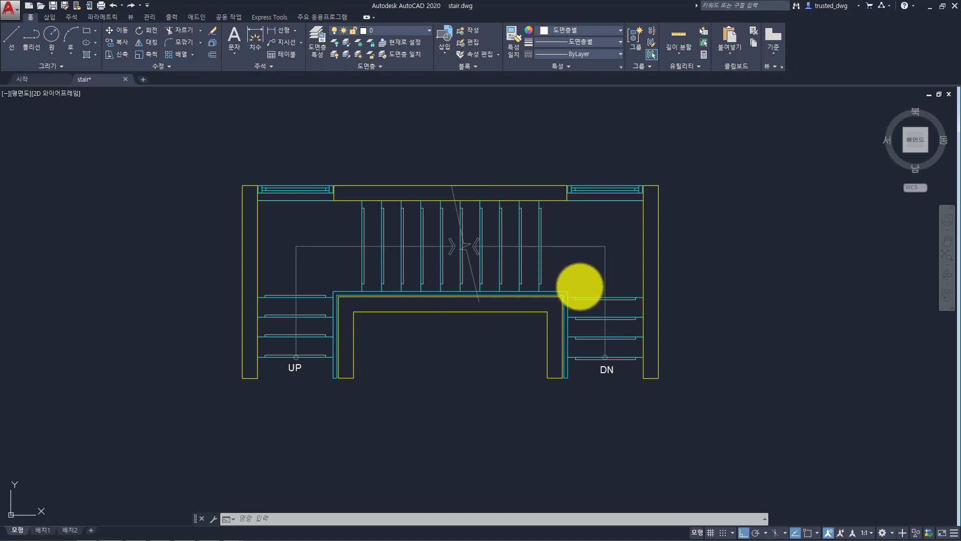
Step: Crossing-select the top of the U-shaped wall and its railing for Stretch, removing all treads and the break line from the selection
type("s")
key("Return")
left_click(585, 285)
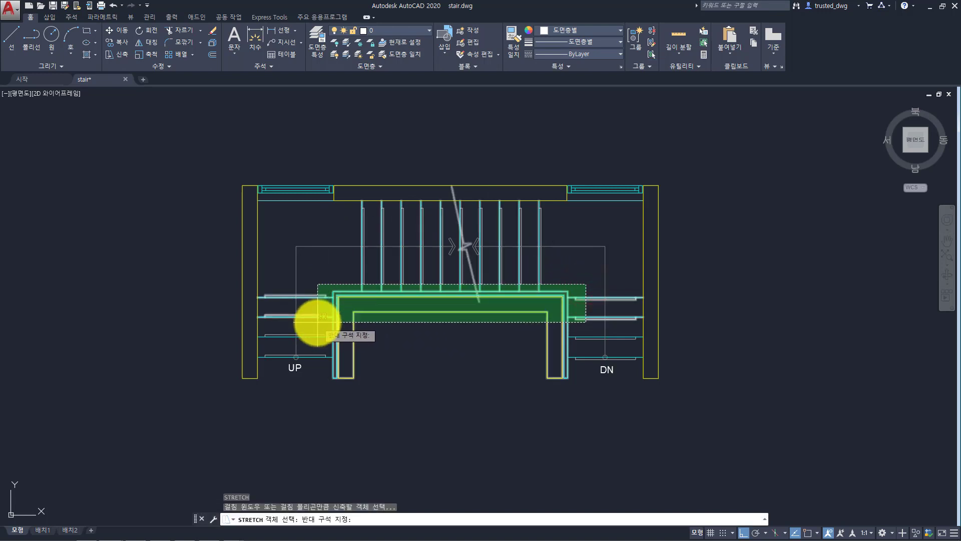
left_click(311, 325)
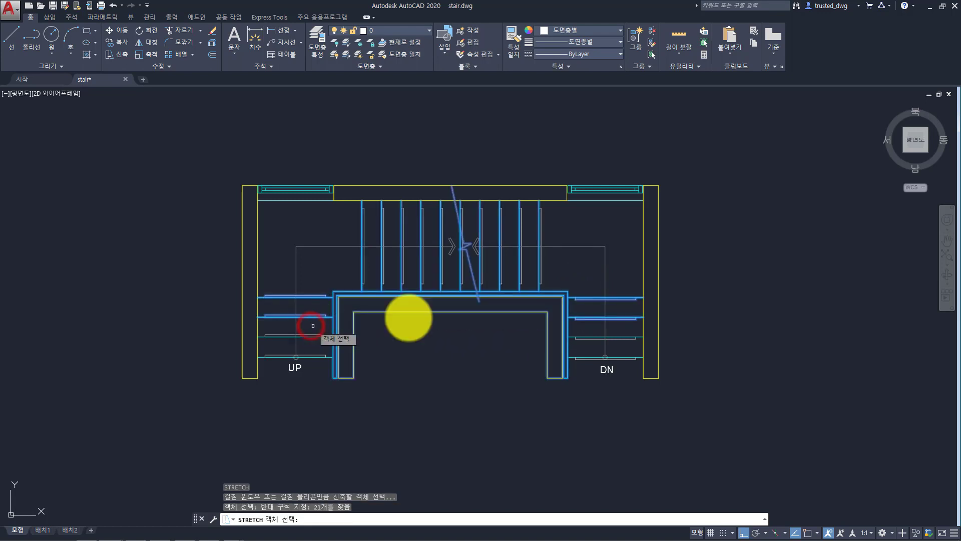
left_click(624, 271)
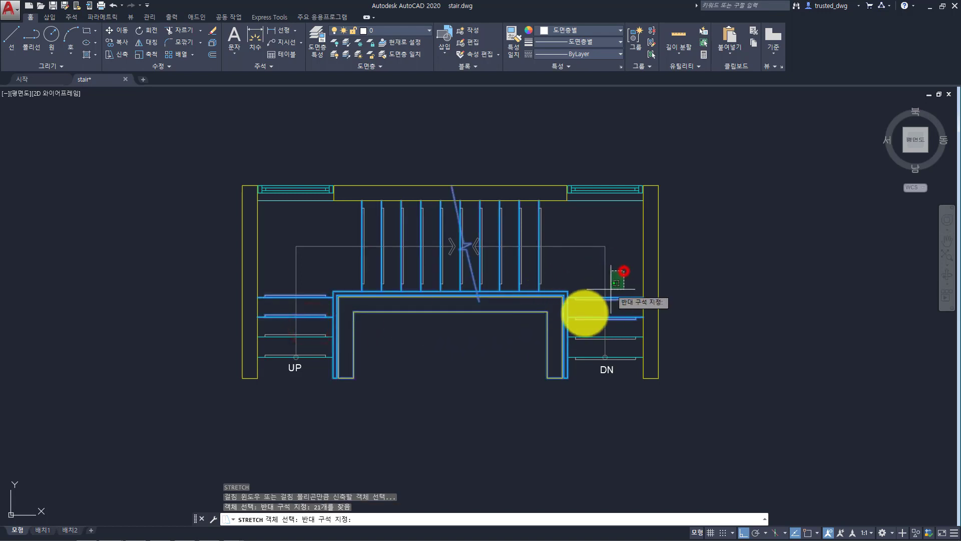
left_click(572, 330)
left_click(563, 260)
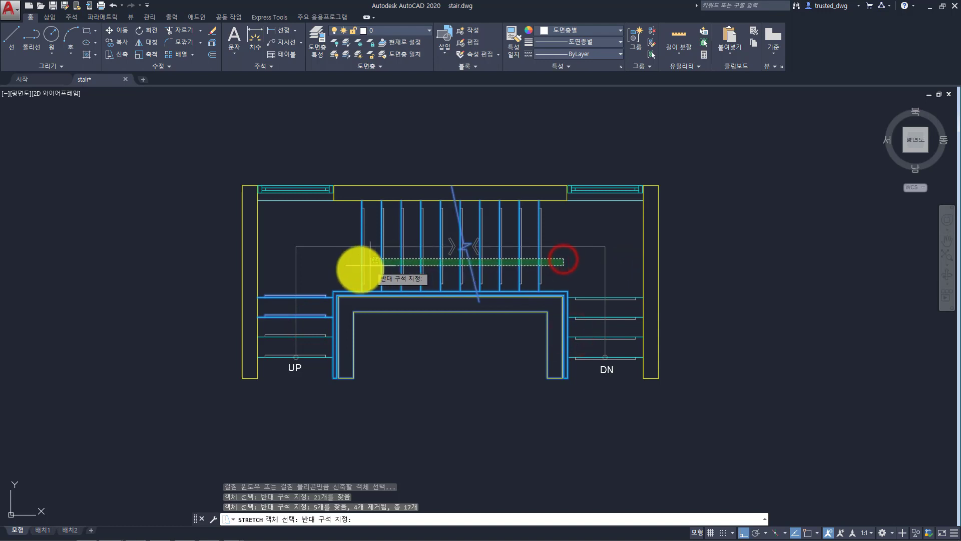
left_click(331, 271, "shift")
left_click(326, 271, "shift")
left_click(309, 335, "shift")
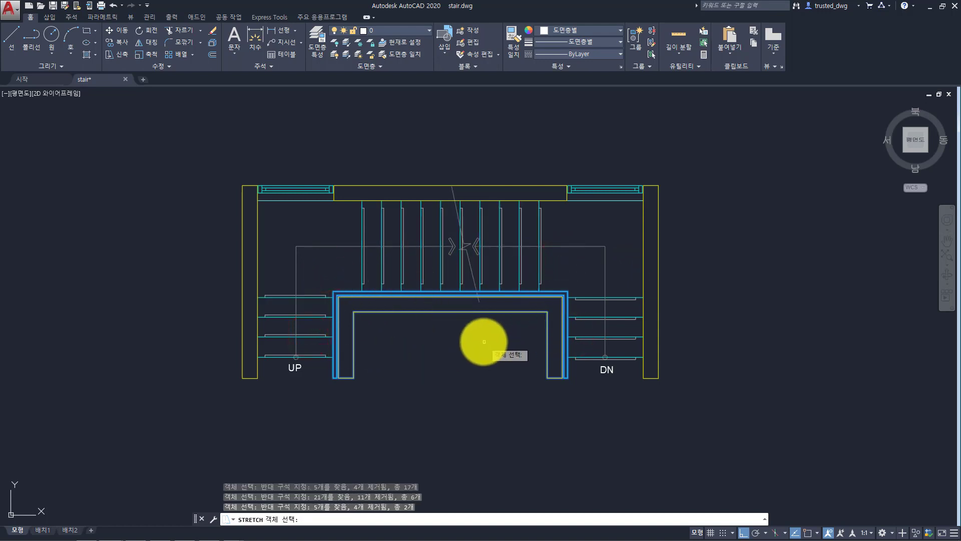
Step: Try stretching the selected U-shaped wall and railing straight up by 300, and cancel
key("Return")
left_click(488, 364)
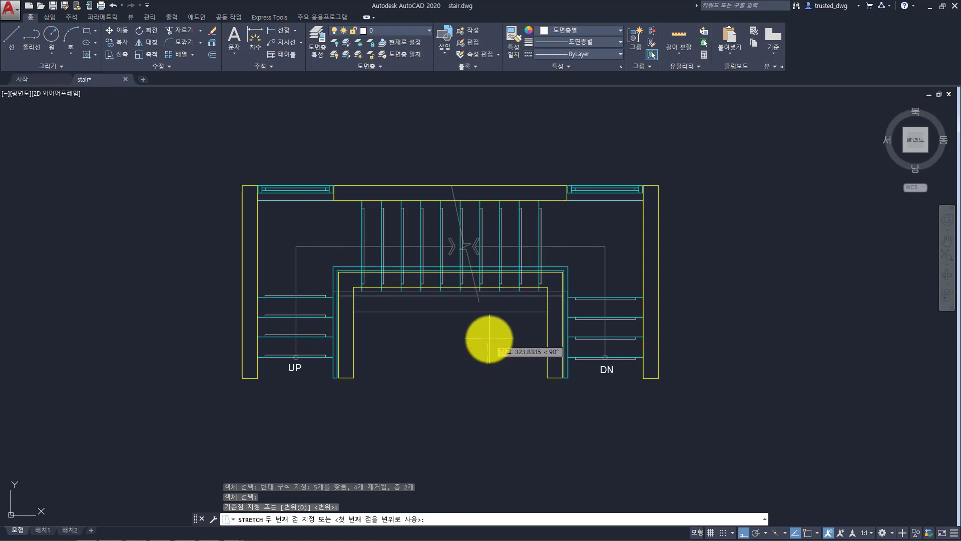
type("300")
key("Escape")
key("Escape")
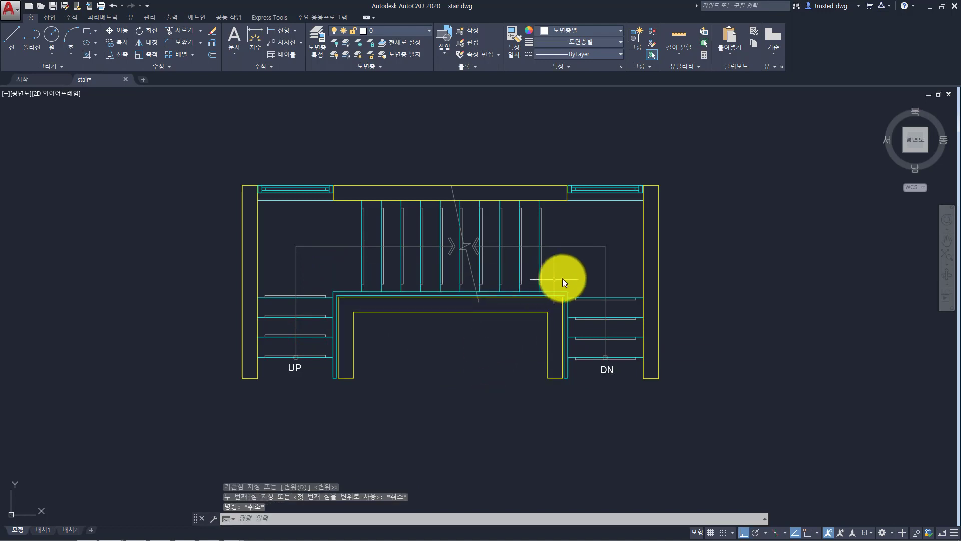
key("space")
left_click(588, 275)
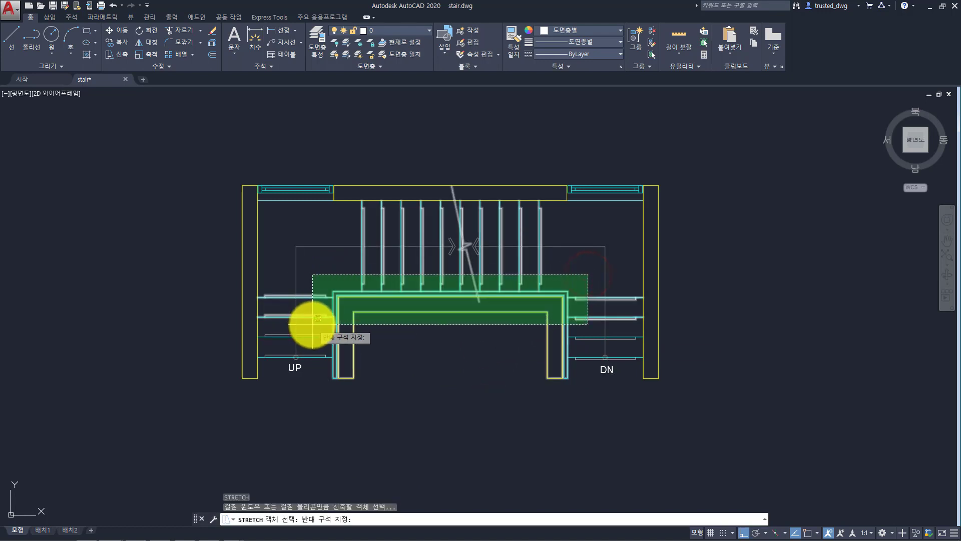
key("Escape")
key("Escape")
Step: Crossing-select the top of the U-shaped wall, its railing and the middle treads for Stretch, removing the side treads and break line
key("space")
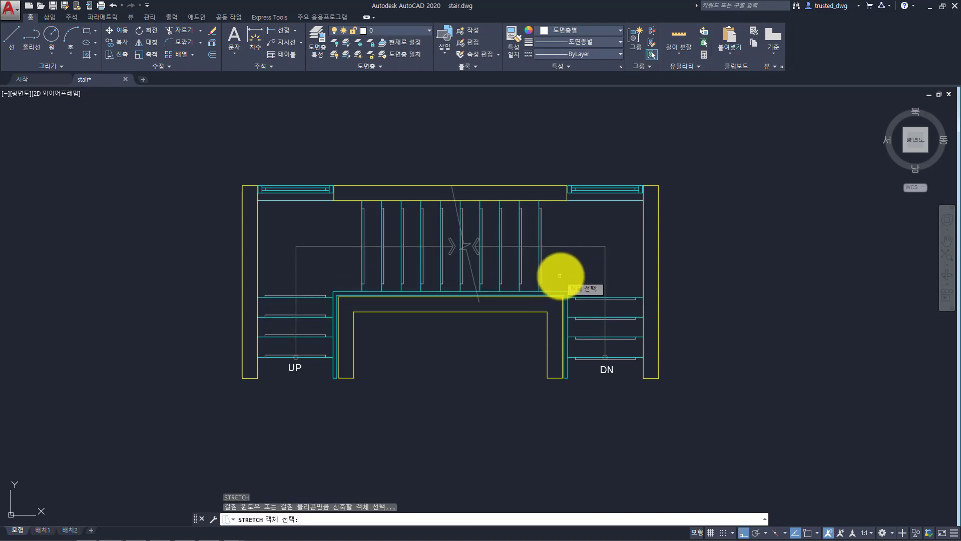
left_click(571, 276)
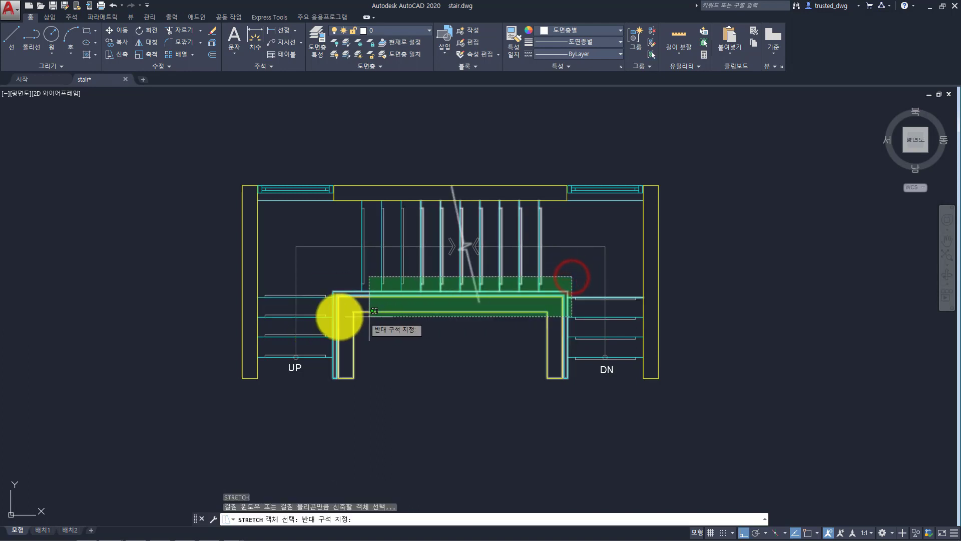
left_click(319, 323)
key("Caps_Lock")
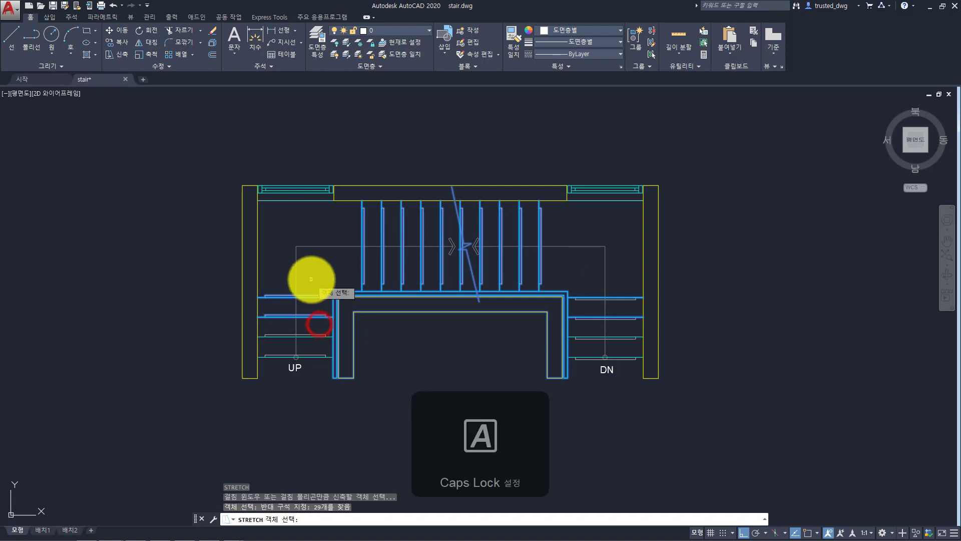
left_click(313, 279, "shift")
left_click(298, 325, "shift")
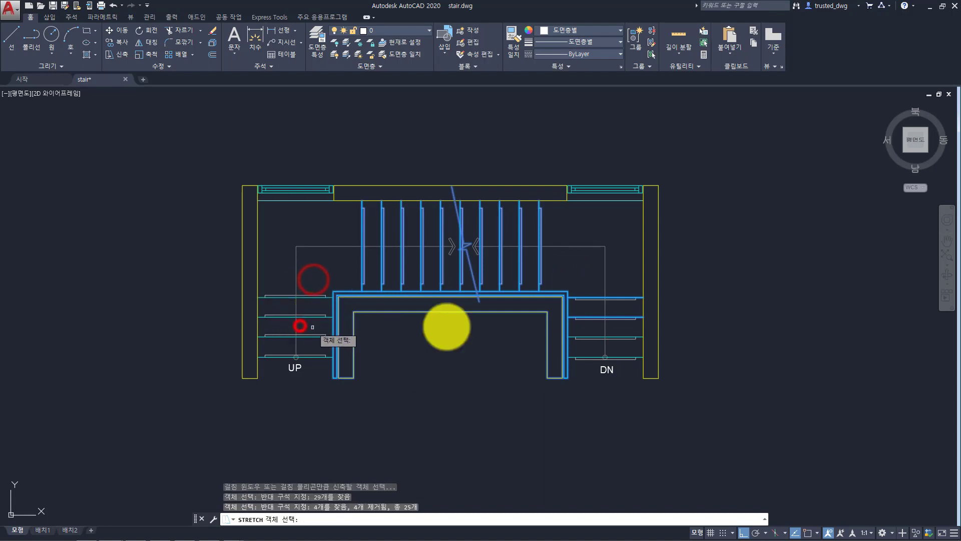
left_click(623, 272)
left_click(579, 326, "shift")
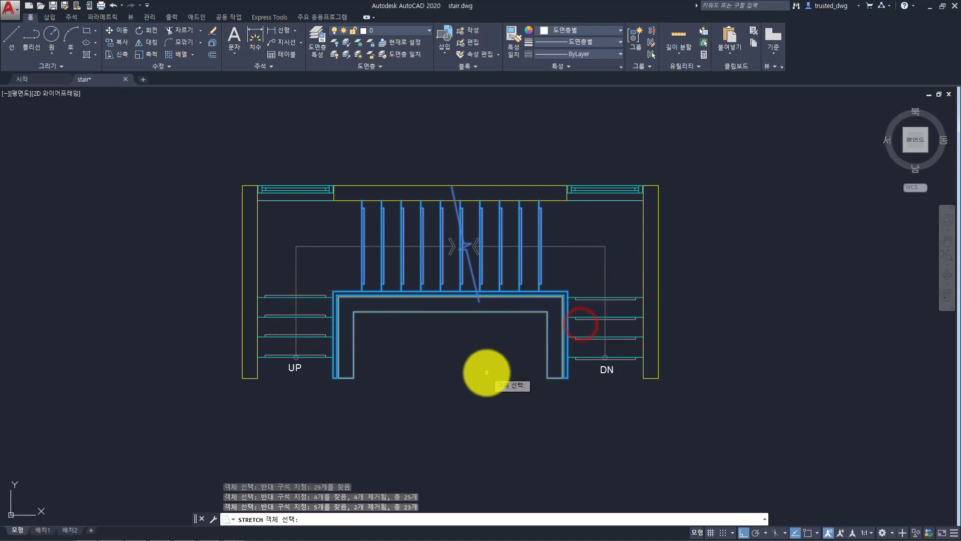
left_click(468, 260, "shift")
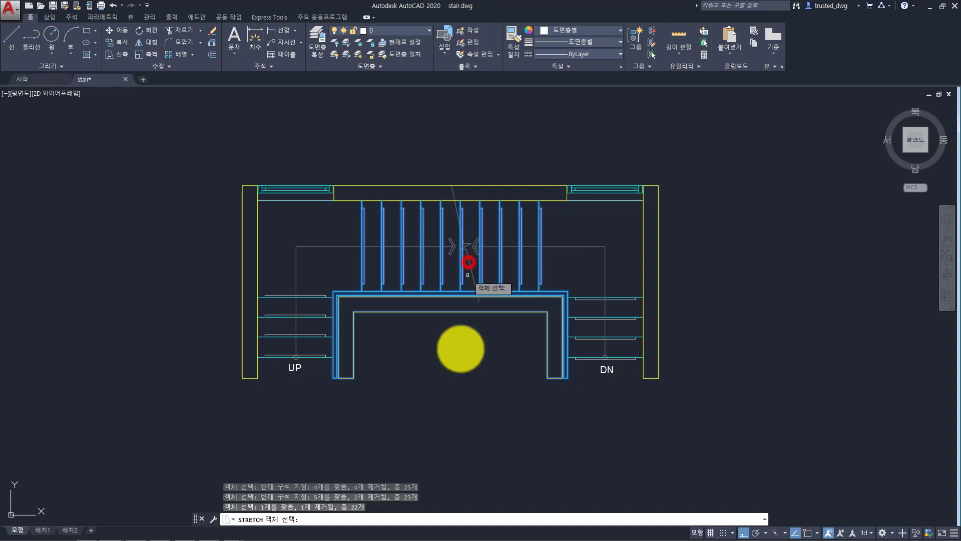
Step: Stretch the selected U-shaped wall, railing and middle treads straight up by 200
key("Return")
left_click(457, 396)
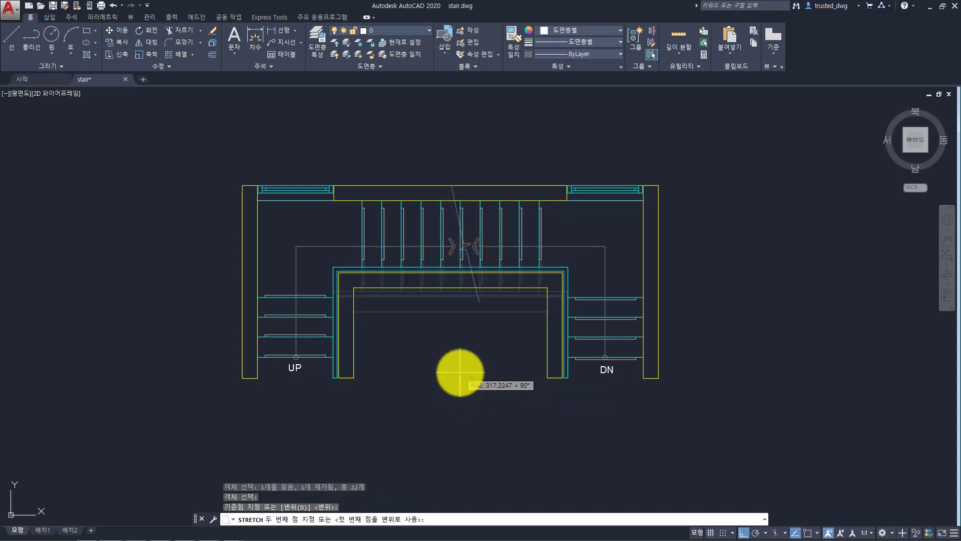
type("200")
key("Return")
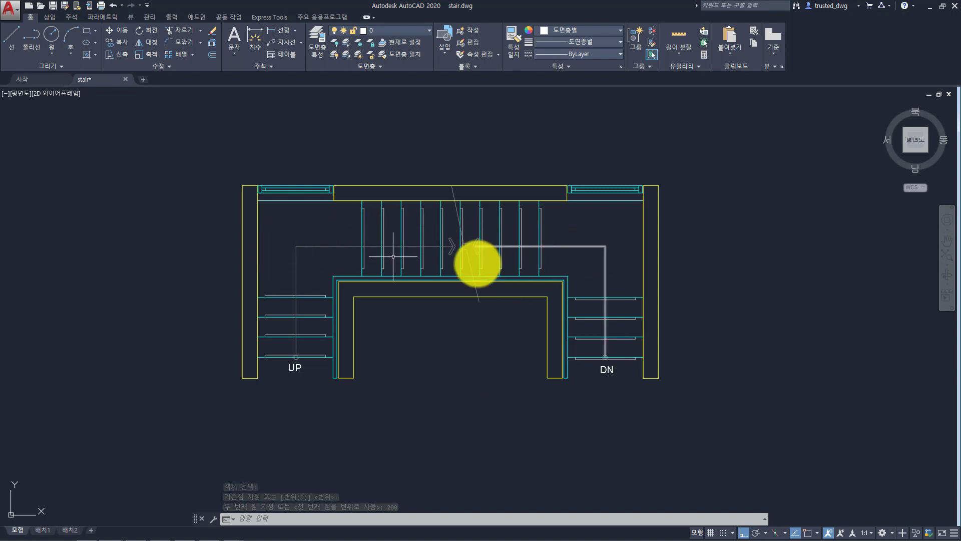
Step: Try stretching both direction arrows up by 100 using only a crossing selection that also catches the break line
type("s")
key("Return")
left_click(617, 233)
left_click(282, 262)
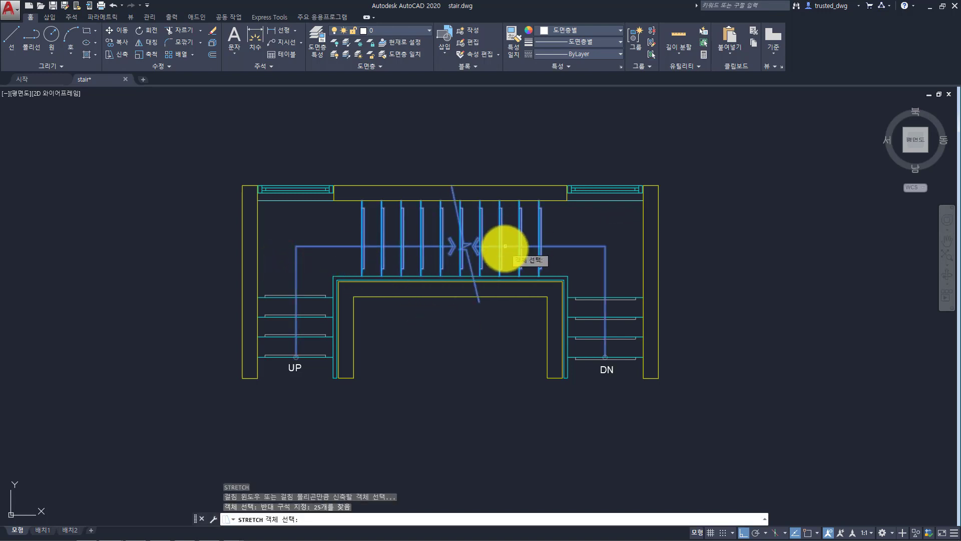
key("Return")
left_click(462, 369)
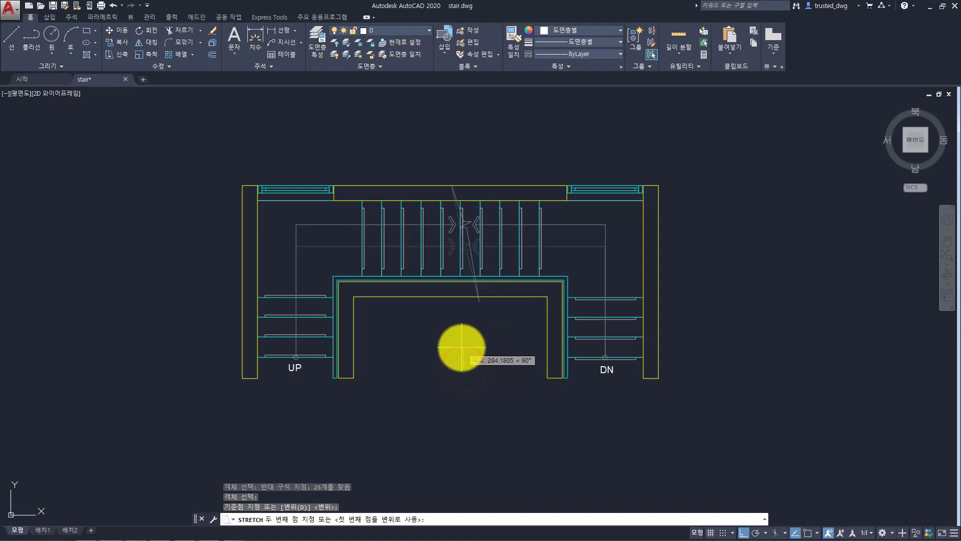
type("100")
key("Return")
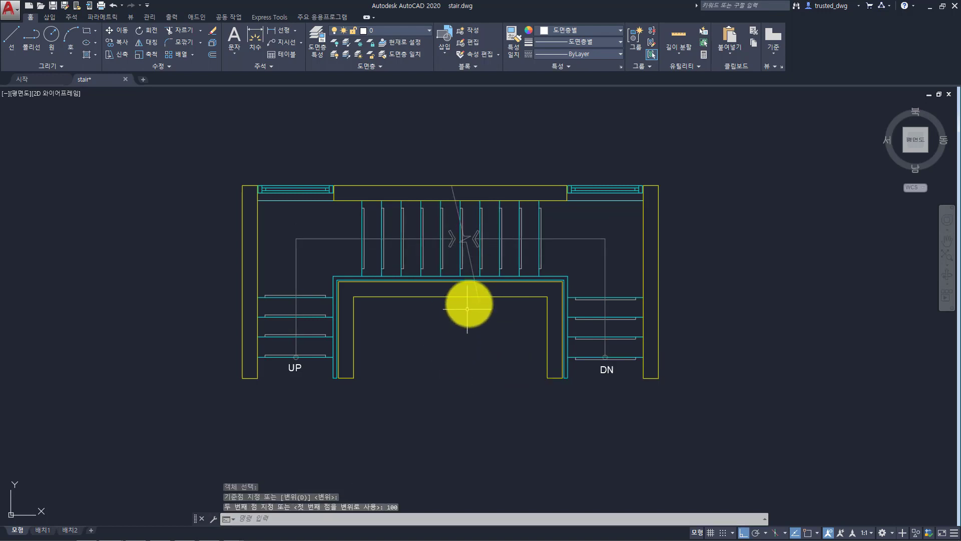
Step: Select the break line to inspect its shape up close, and undo the 100 stretch of the arrows
scroll(462, 265, "up", 2)
left_click(472, 251)
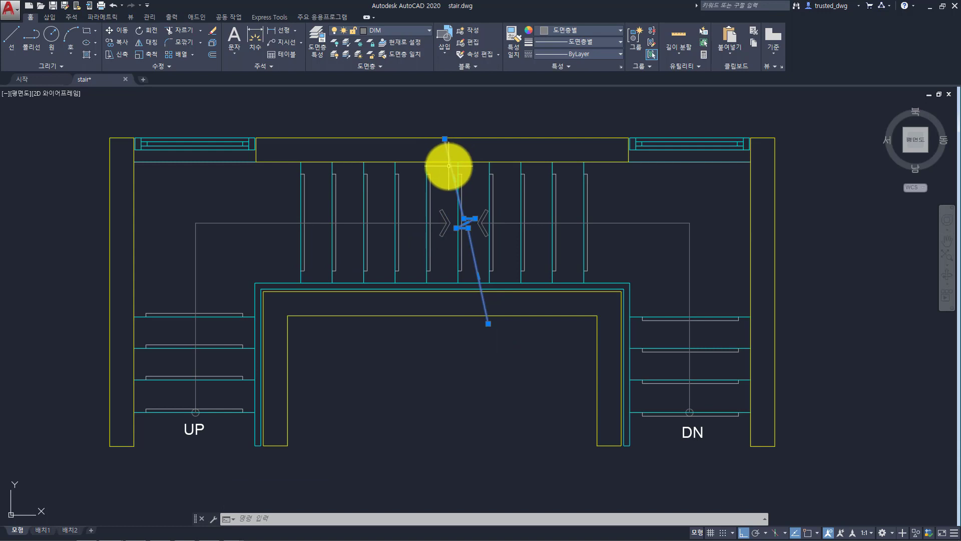
scroll(460, 215, "up", 4)
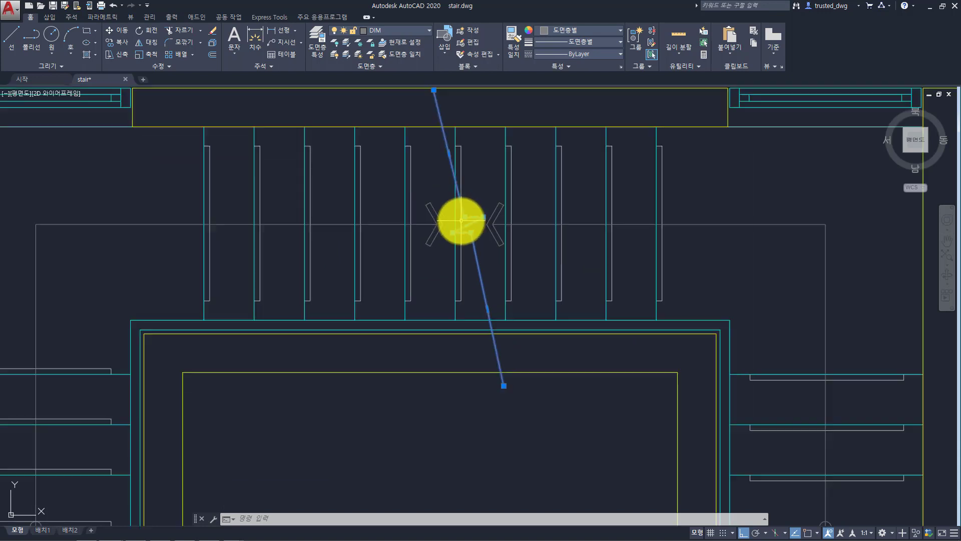
scroll(493, 196, "down", 4)
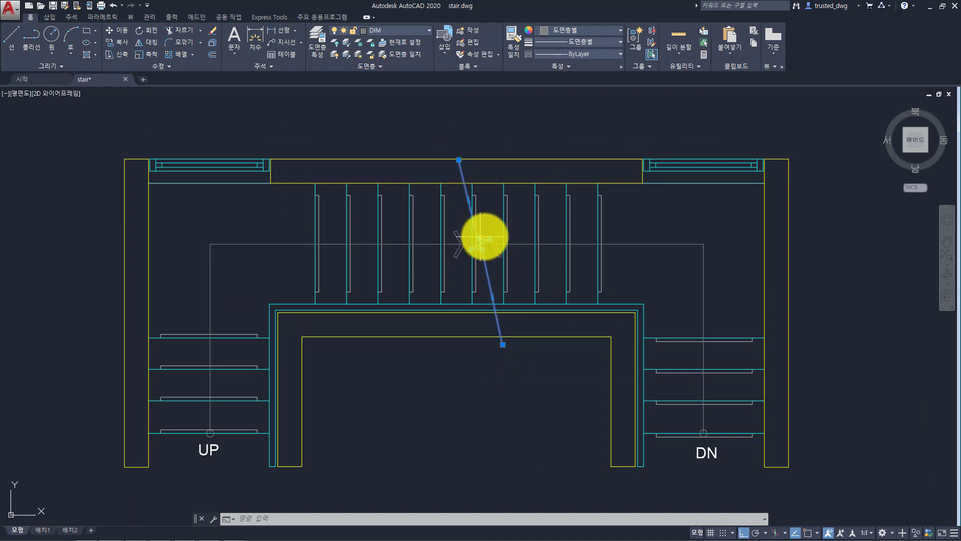
key("ctrl+z")
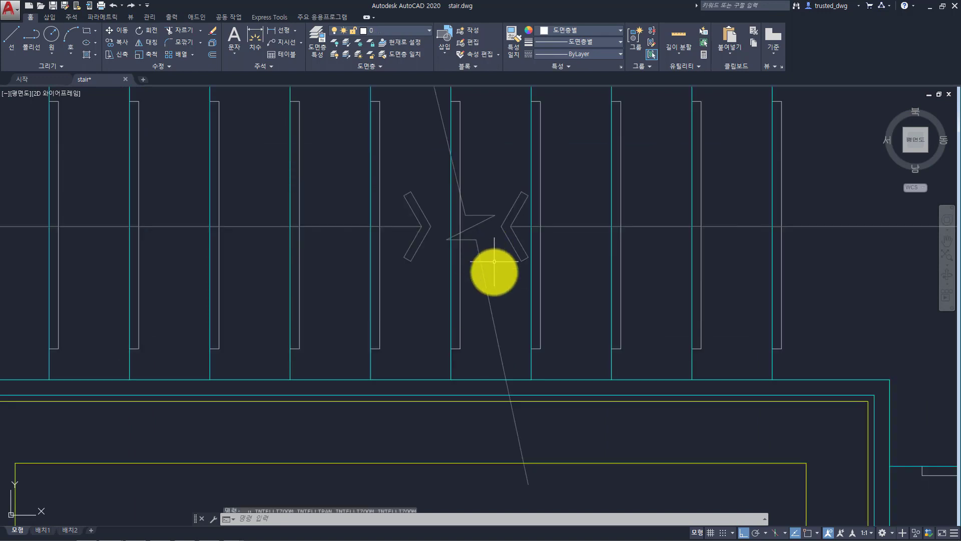
key("ctrl+z")
key("ctrl+z")
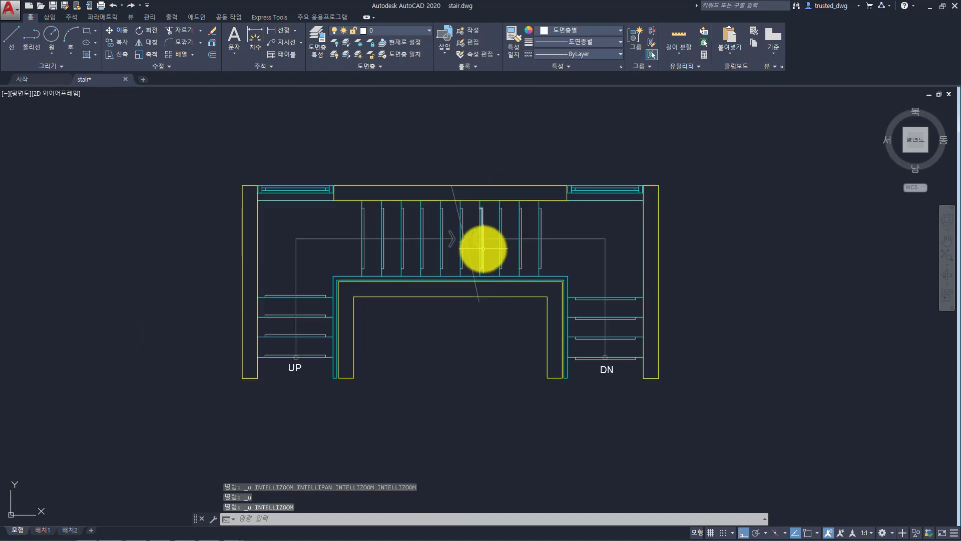
Step: Crossing-select the middle of the break line for Stretch, removing the nearby treads and both direction arrows from the selection
scroll(483, 249, "up", 4)
type("s")
key("Return")
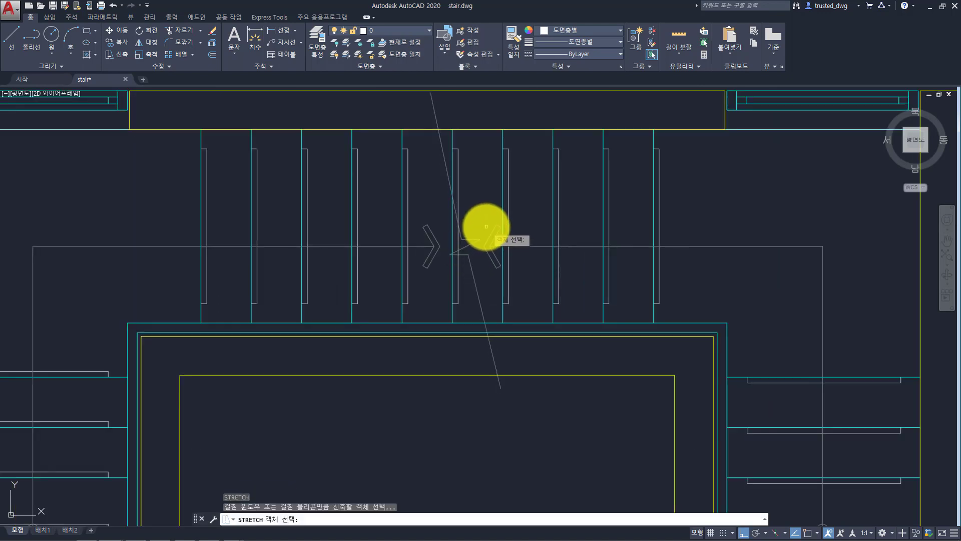
left_click(540, 213)
left_click(393, 279)
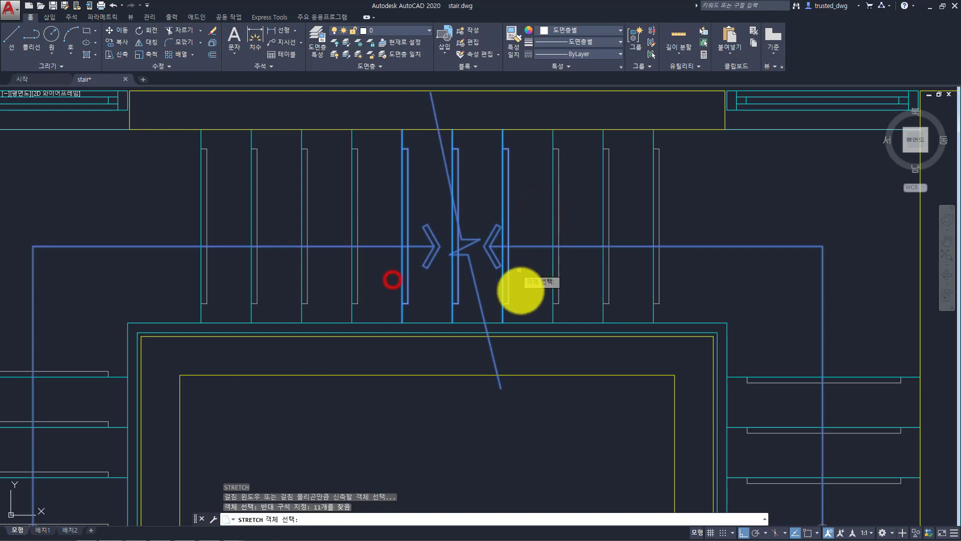
left_click(523, 291, "shift")
left_click(489, 304, "shift")
left_click(468, 315, "shift")
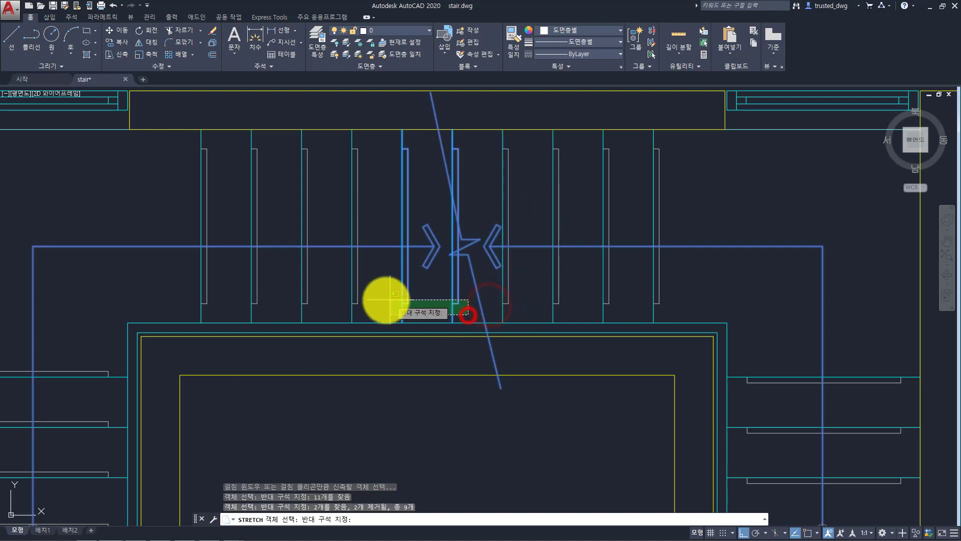
left_click(391, 299, "shift")
left_click(434, 272, "shift")
left_click(416, 236, "shift")
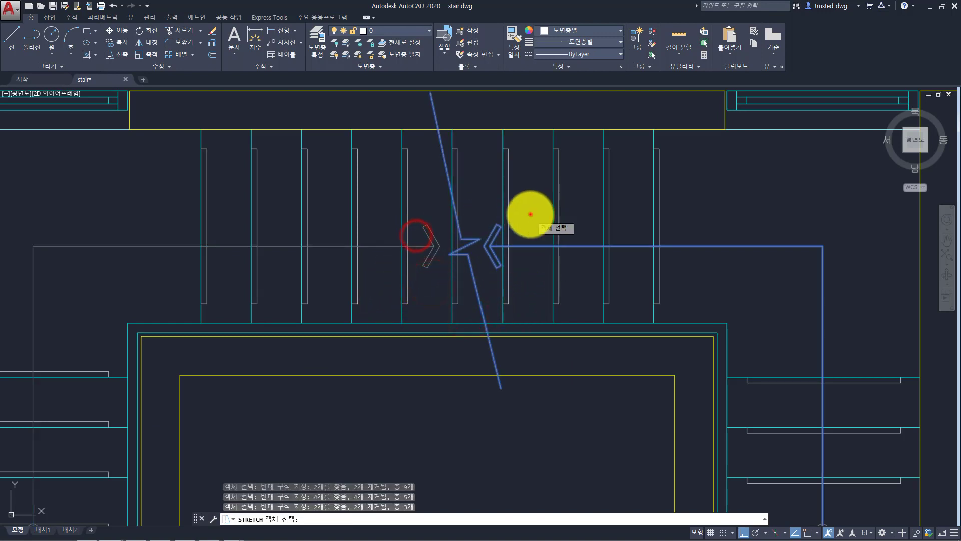
left_click(529, 214, "shift")
left_click(489, 263, "shift")
Step: Try stretching the break line's middle points diagonally up to the right with ortho off, and undo it
key("Return")
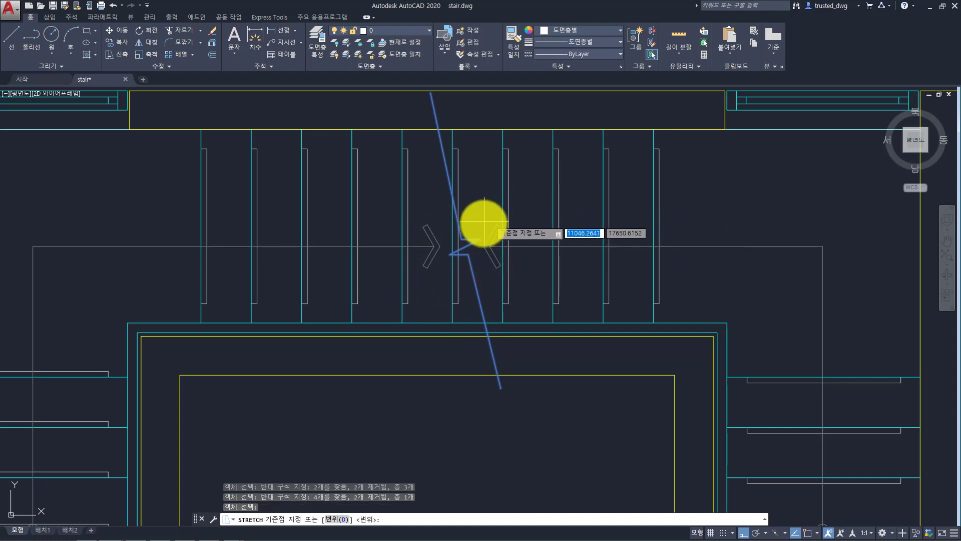
left_click(473, 230)
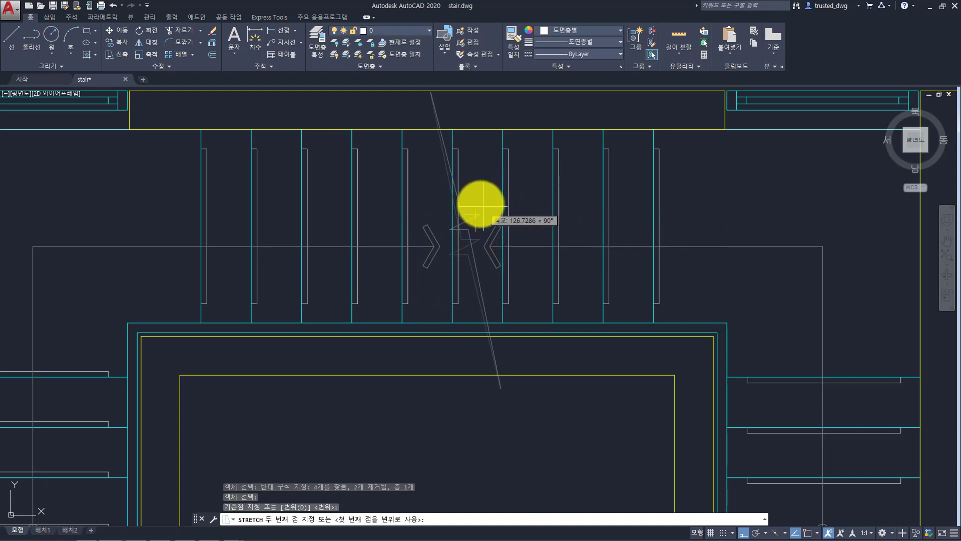
key("F8")
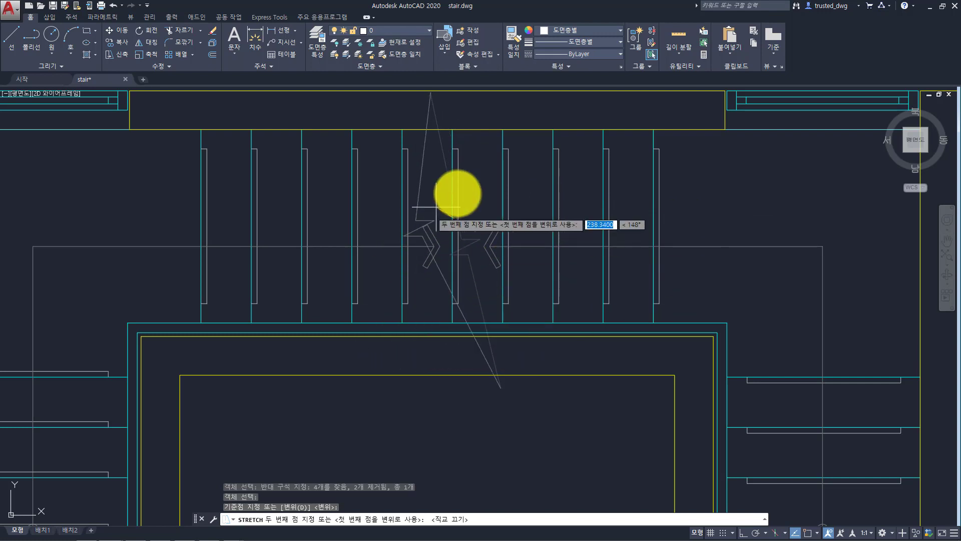
left_click(532, 202)
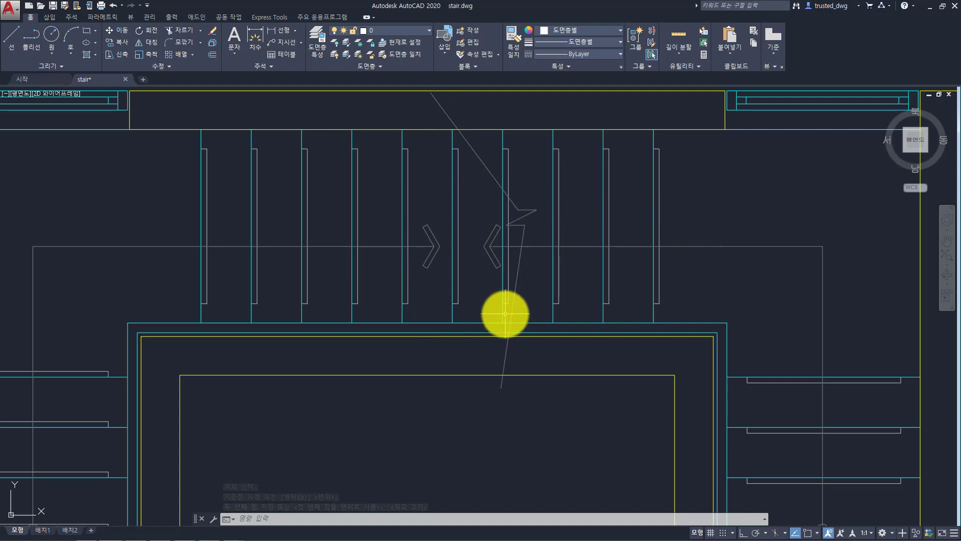
key("ctrl+z")
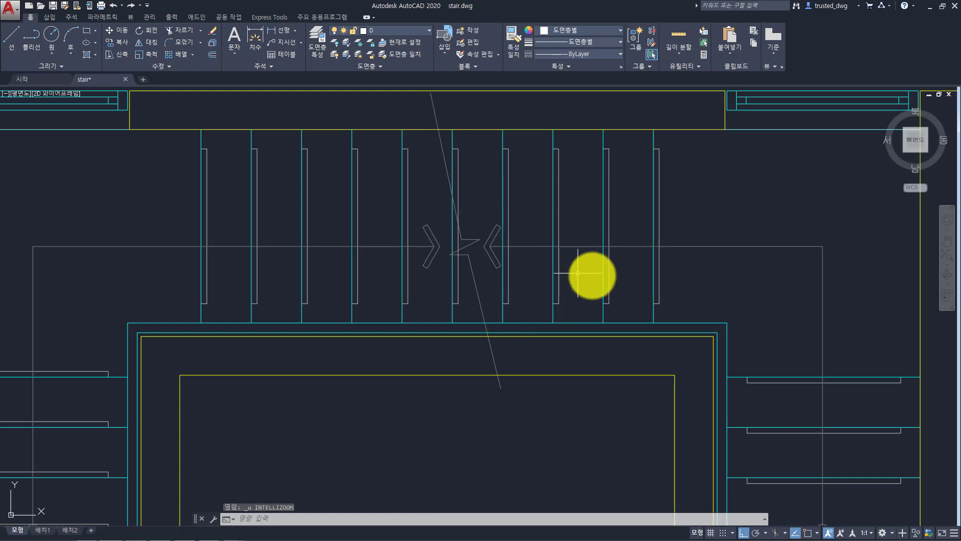
Step: Switch to the Photos viewer, examine step 11 on editing the arrows in 02.png, and return to AutoCAD
key("alt+Tab")
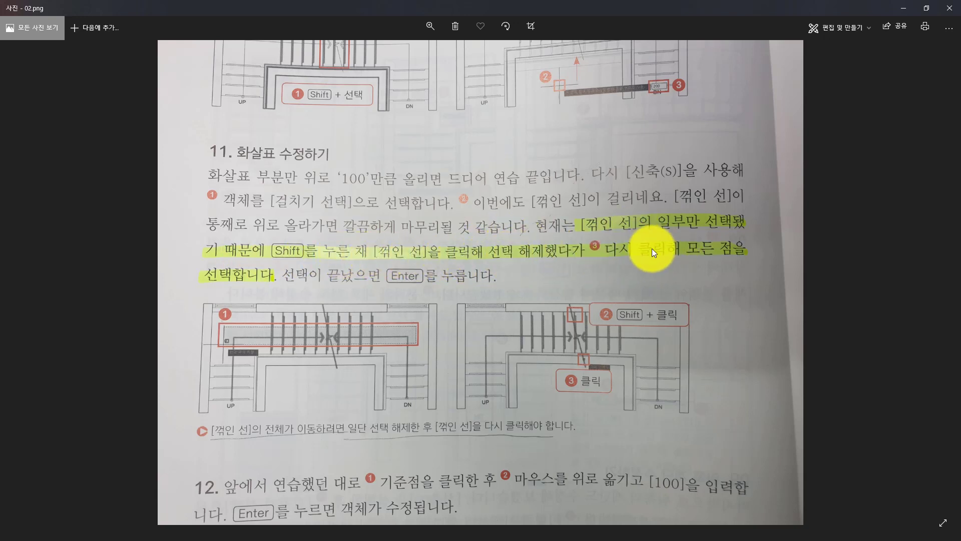
key("alt+Tab")
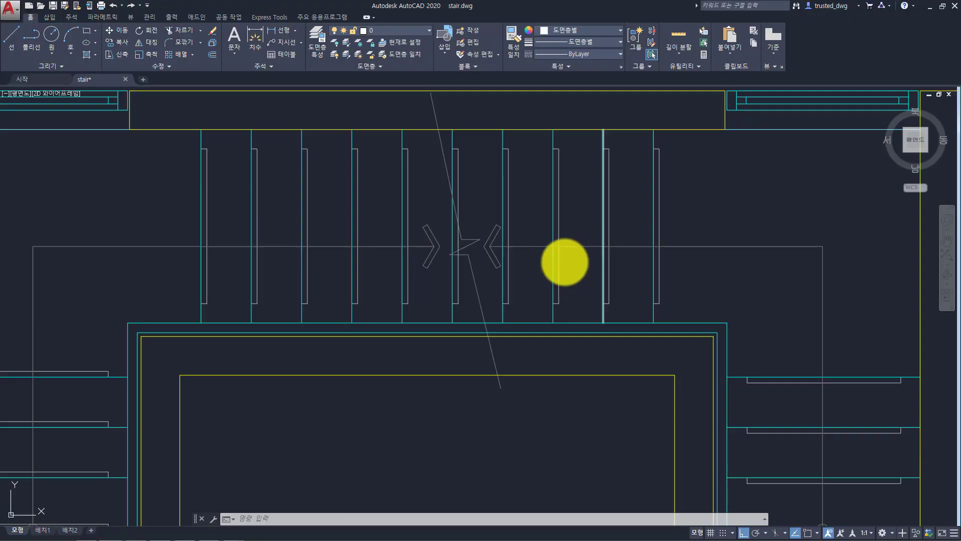
Step: Crossing-select both direction arrows for Stretch, removing the break line from the selection and picking it again individually
type("s")
key("Return")
scroll(827, 210, "down", 2)
left_click(845, 206)
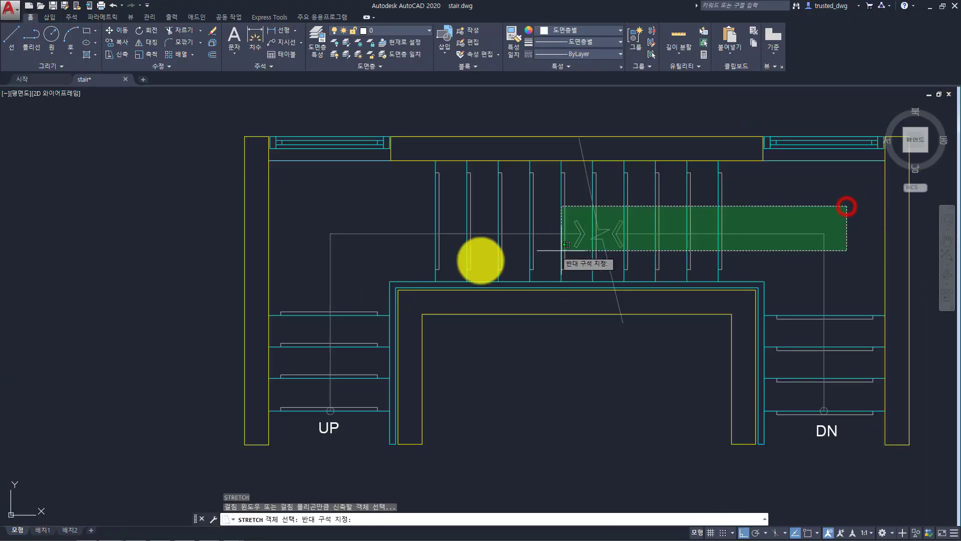
left_click(310, 253)
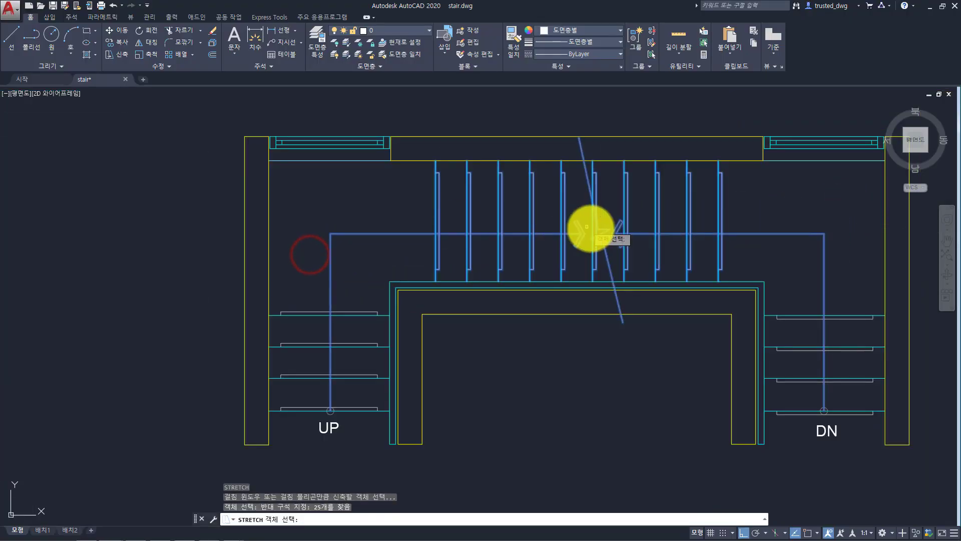
scroll(611, 230, "up", 2)
middle_click_drag(609, 236, 529, 254)
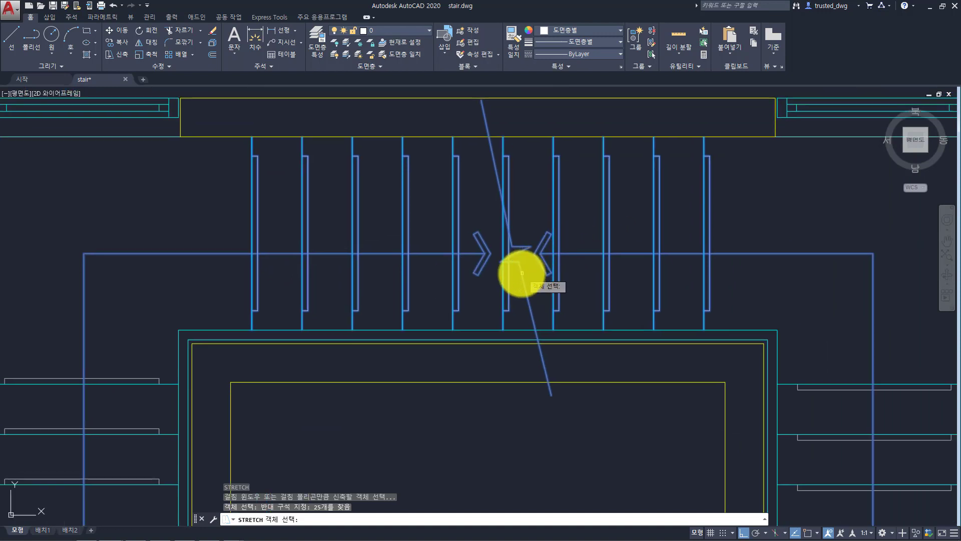
left_click(522, 273, "shift")
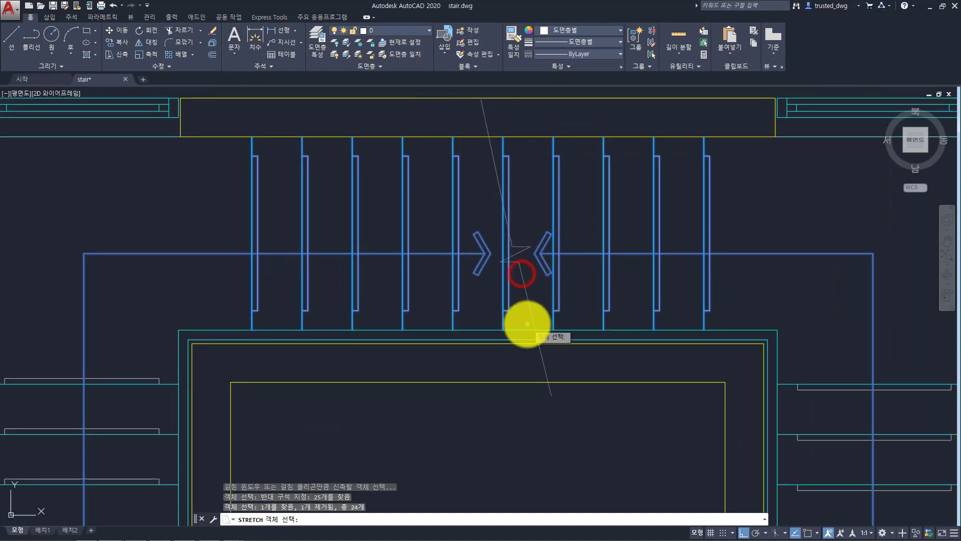
left_click(526, 290)
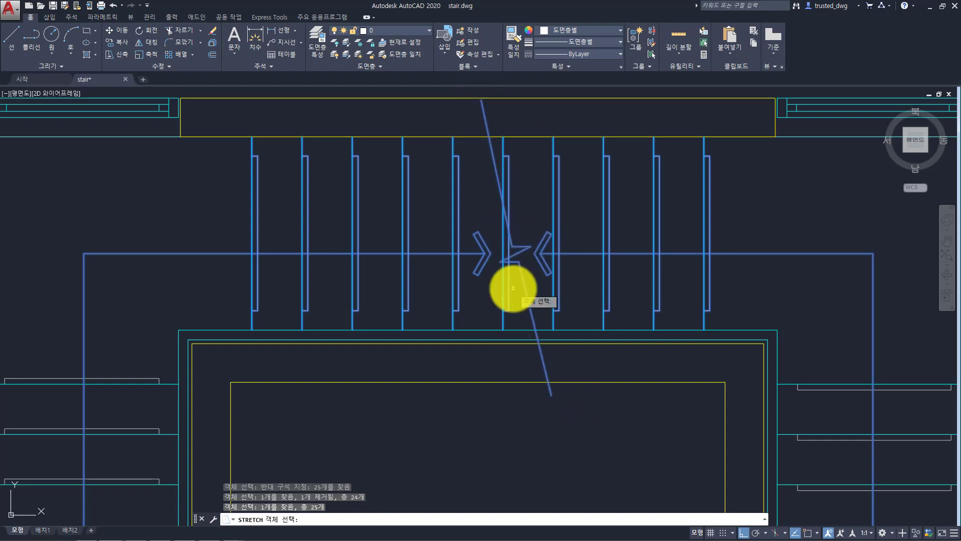
Step: Stretch the selected arrows and the whole break line straight up by 100
key("Return")
left_click(732, 238)
type("100")
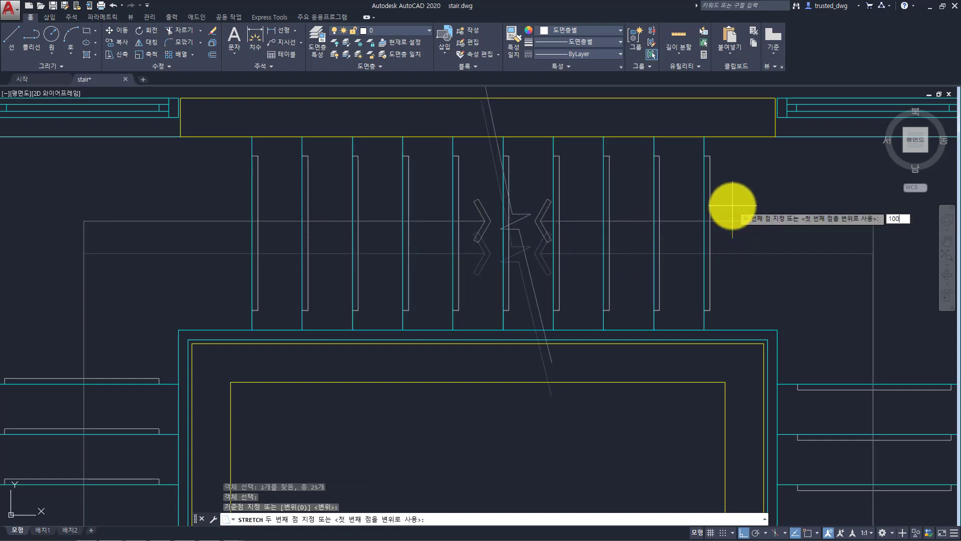
key("Return")
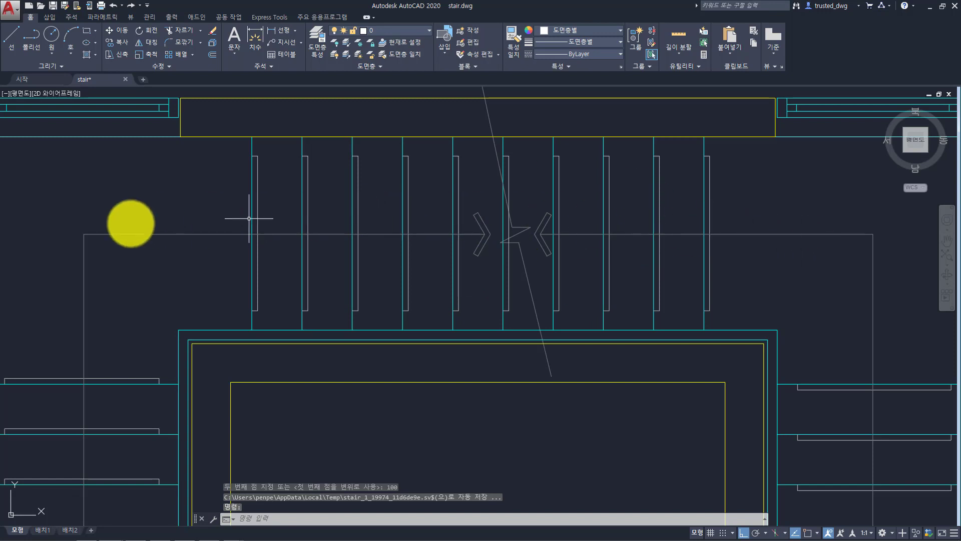
Step: Select the break line to check its shape and end points, and clear the selection
middle_click_drag(457, 217, 457, 236)
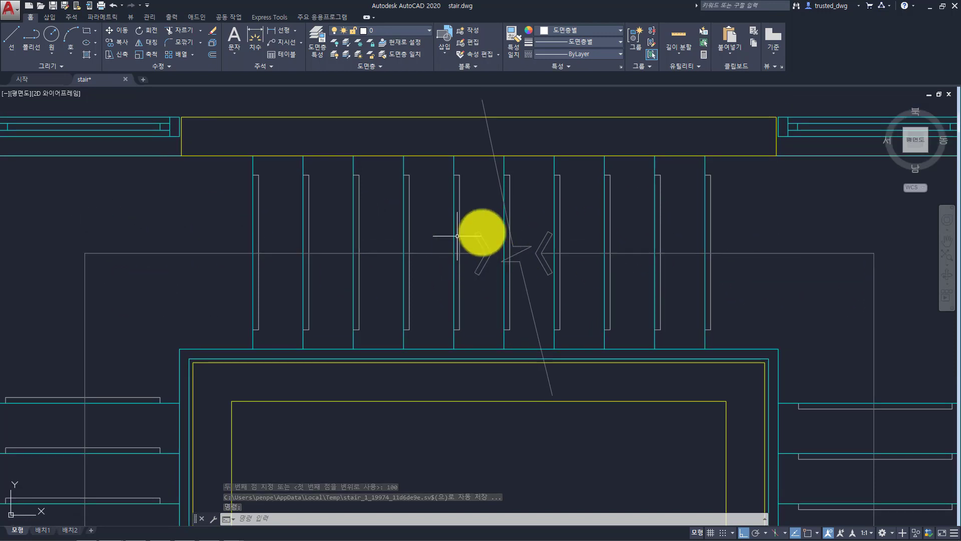
left_click(495, 165)
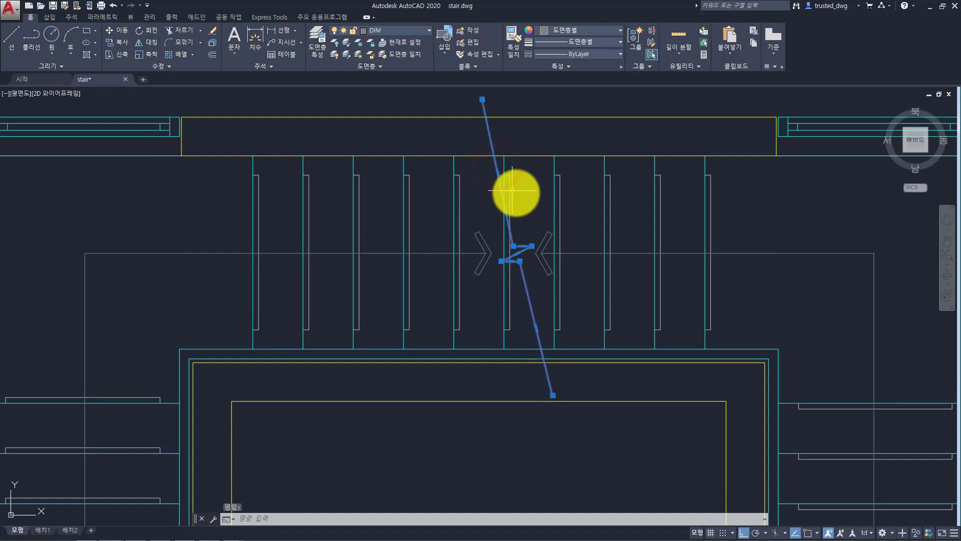
key("Escape")
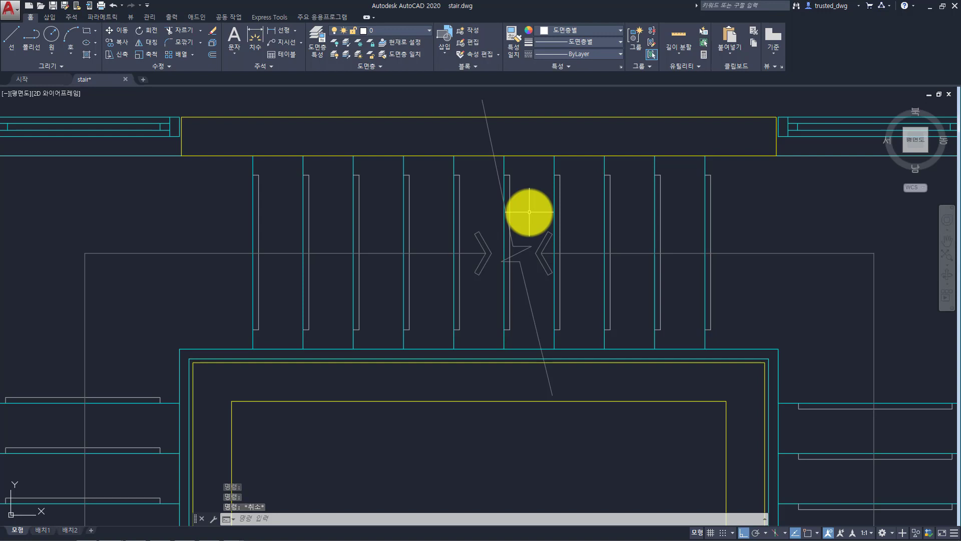
key("alt")
key("alt")
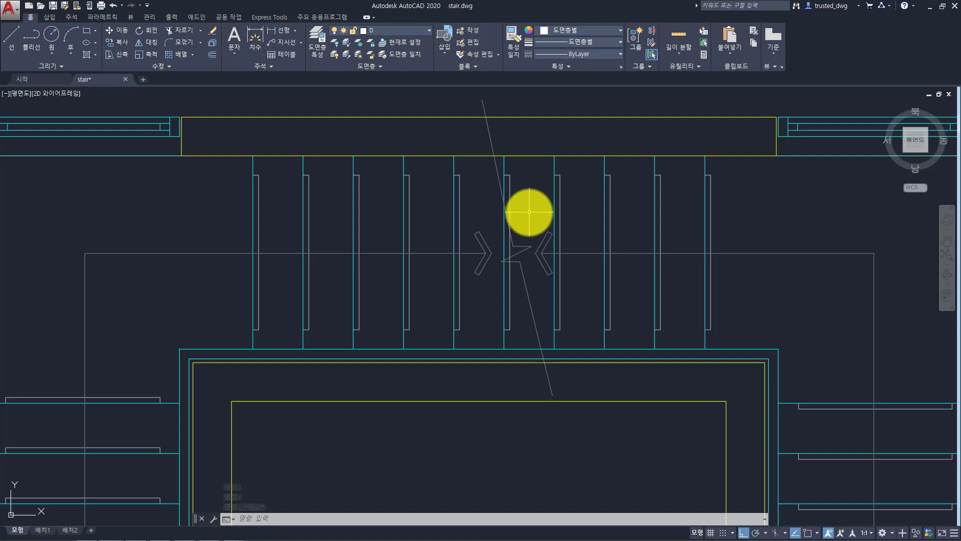